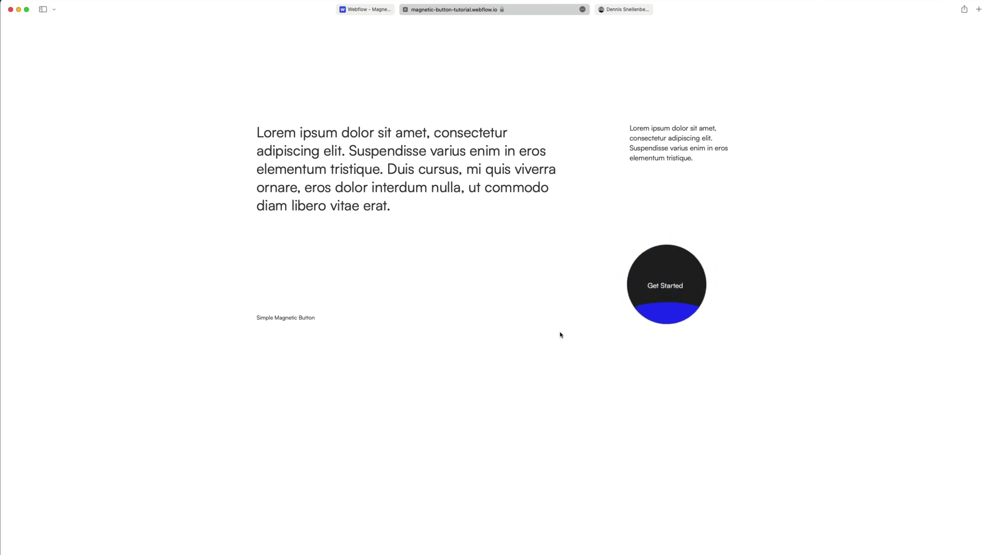
Compare the magnetic button in the Webflow Designer preview with the published site
key(ctrl+shift+Tab)
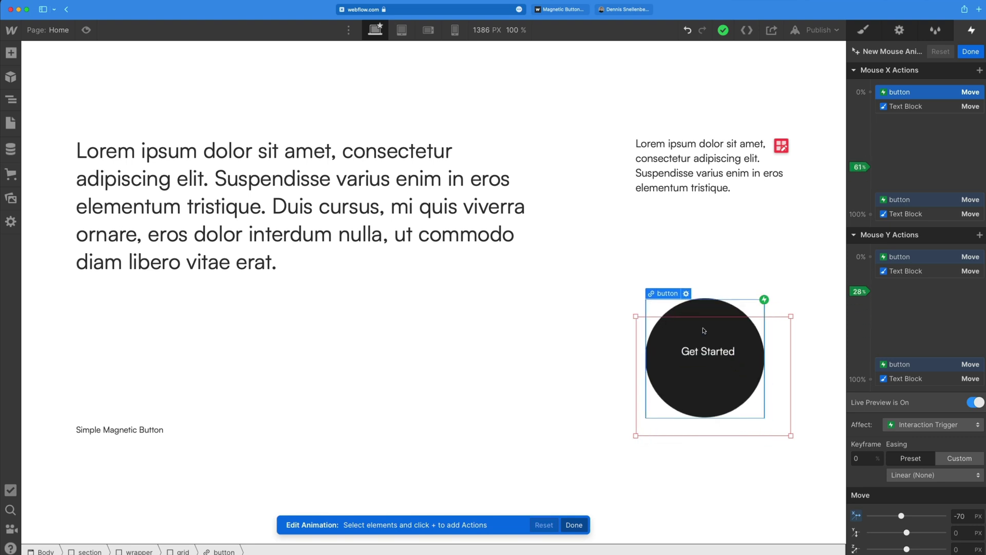
key(ctrl+Tab)
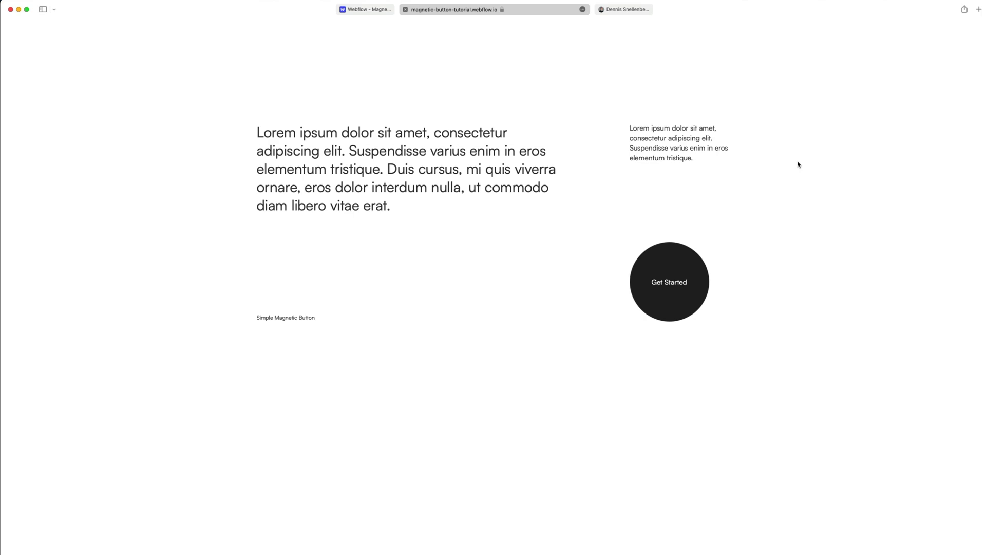
Switch to the portfolio site and scroll down to its intro and round About me button
key(ctrl+Tab)
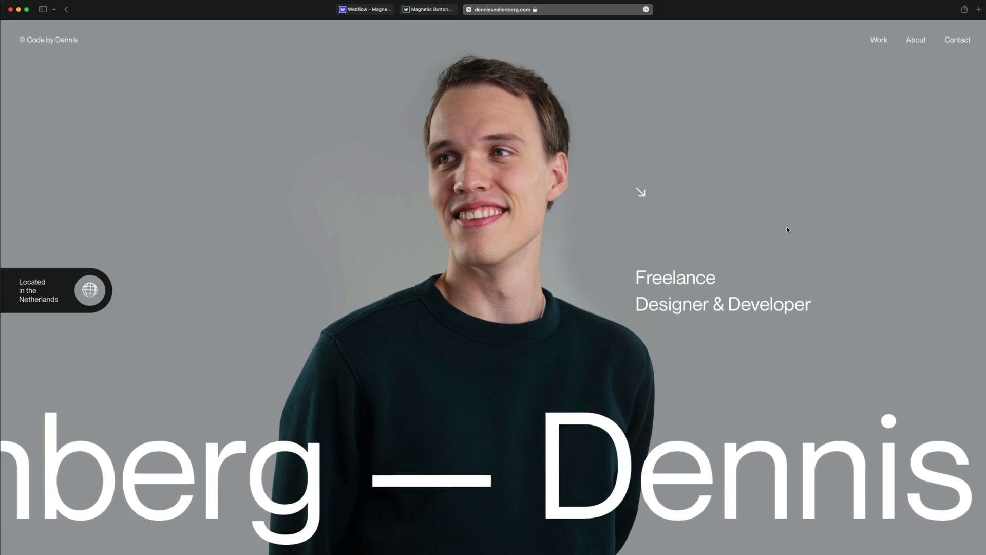
scroll(787, 228, down, 6)
scroll(786, 229, down, 5)
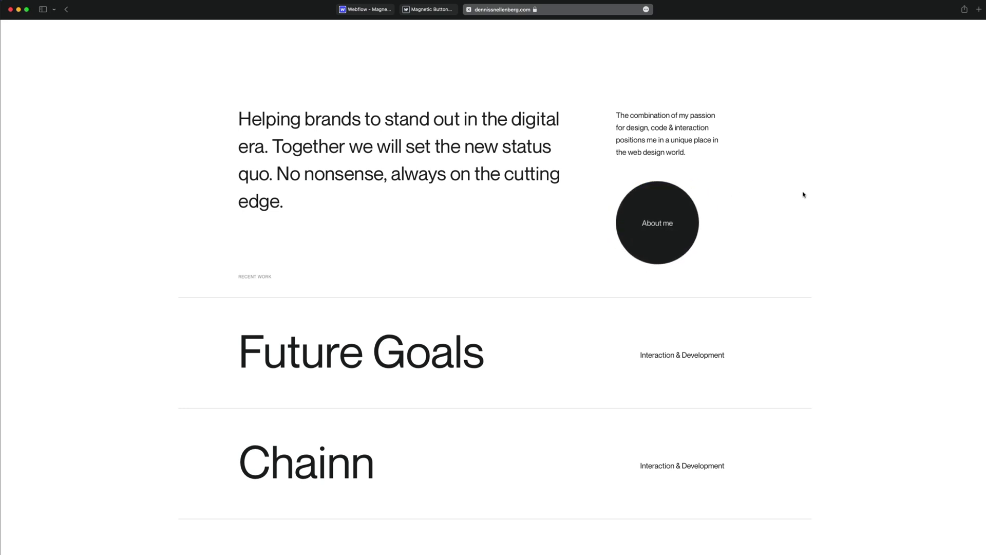
Close the portfolio tab and select the grid holding the Webflow page content
key(super+w)
scroll(677, 368, down, 1)
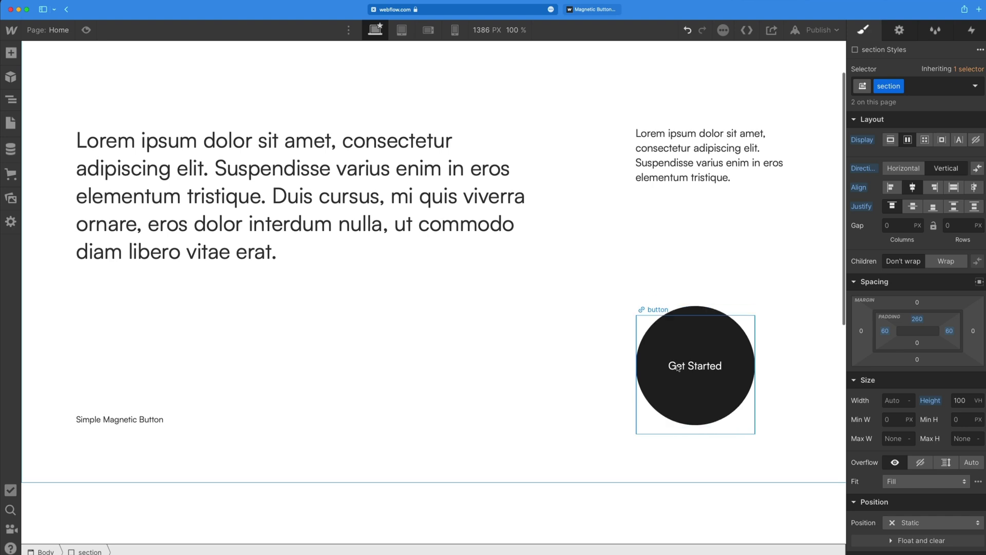
click(702, 322)
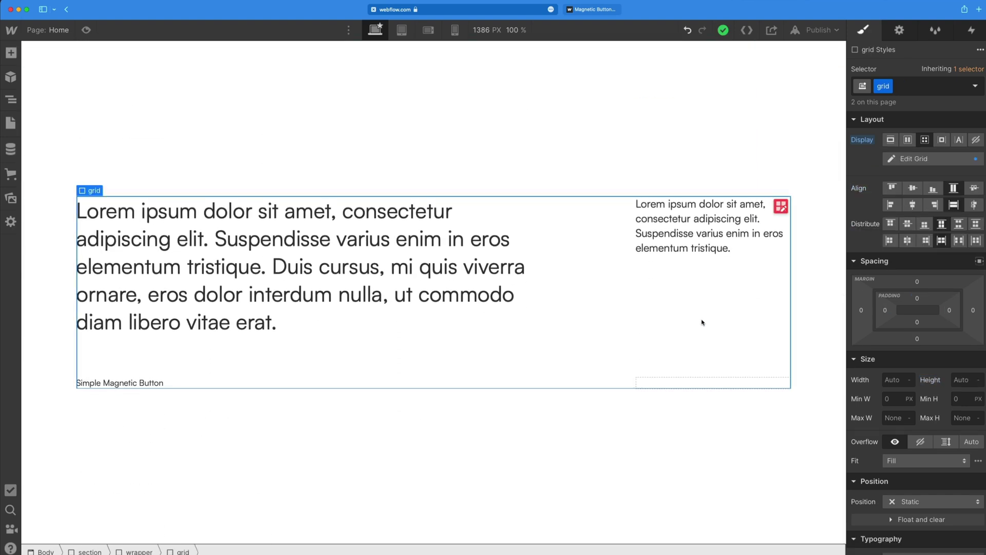
double_click(709, 380)
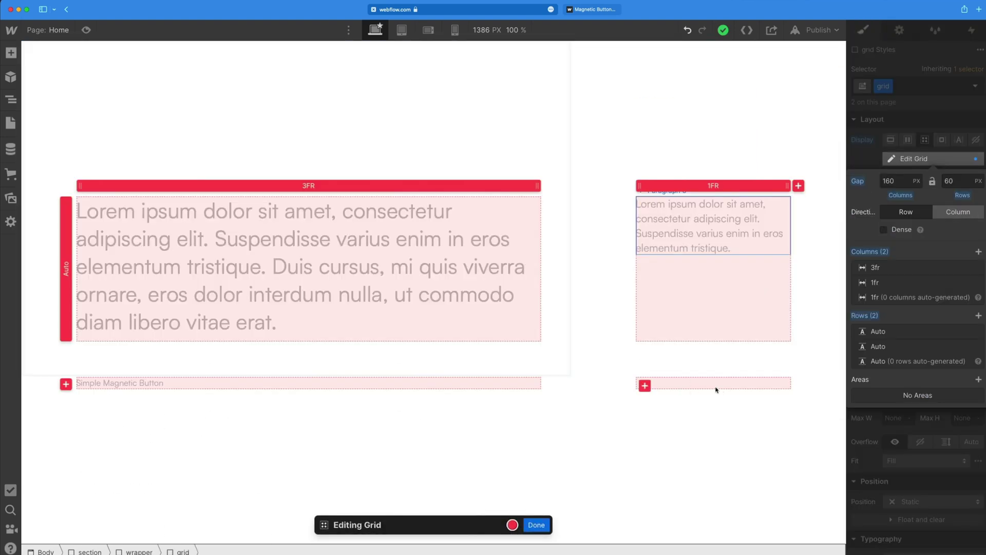
click(543, 524)
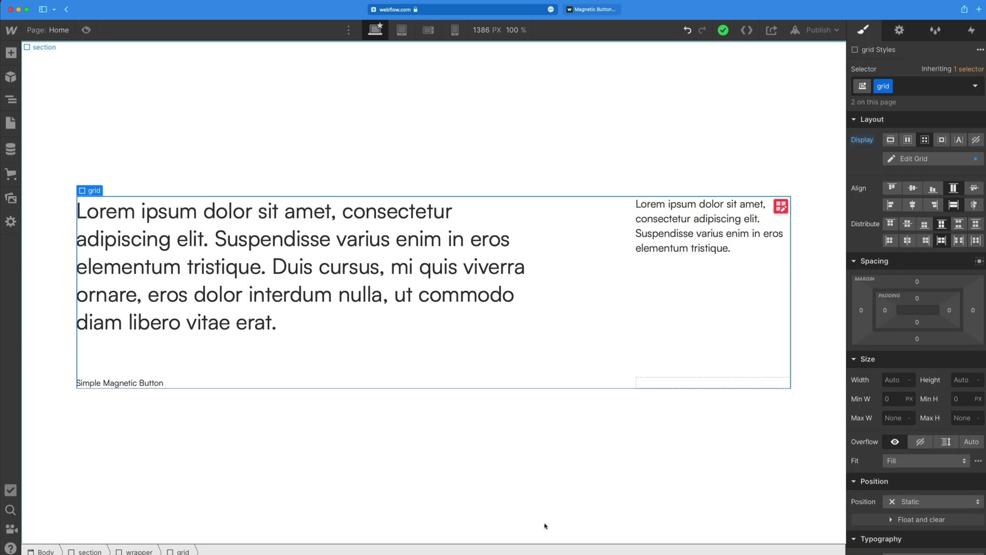
Insert a Div Block into the grid and give it the class newbutton
key(super+e)
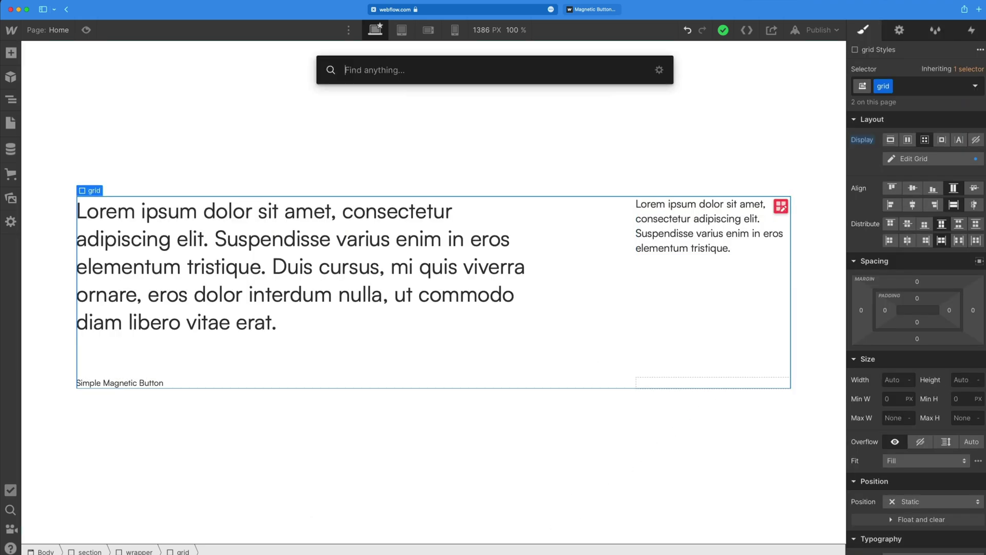
text(div)
key(Return)
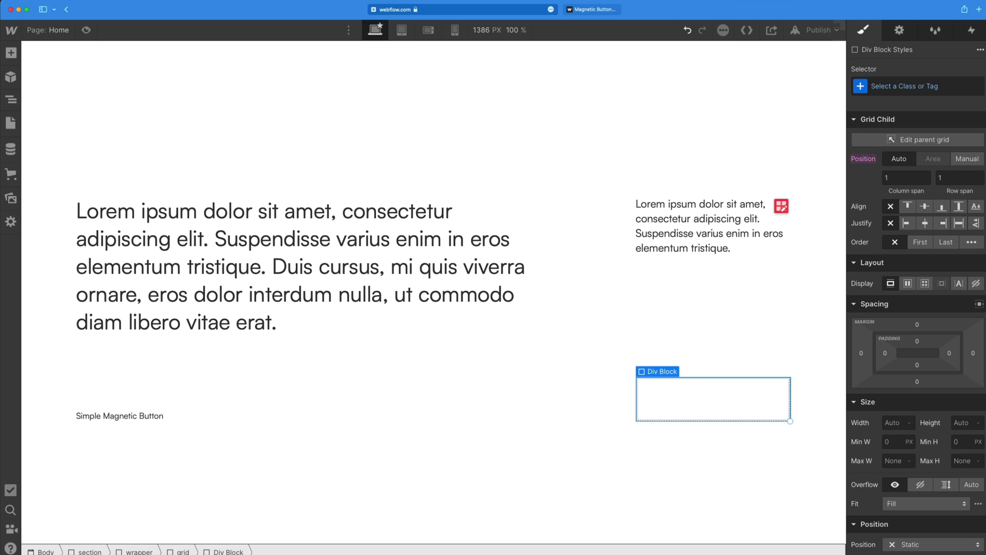
click(899, 85)
text(newbutton)
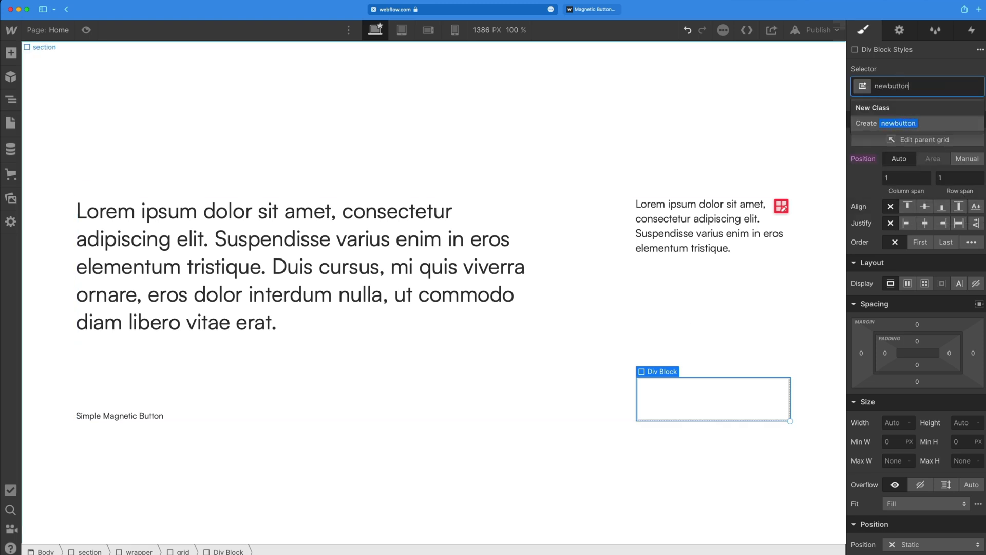
key(Return)
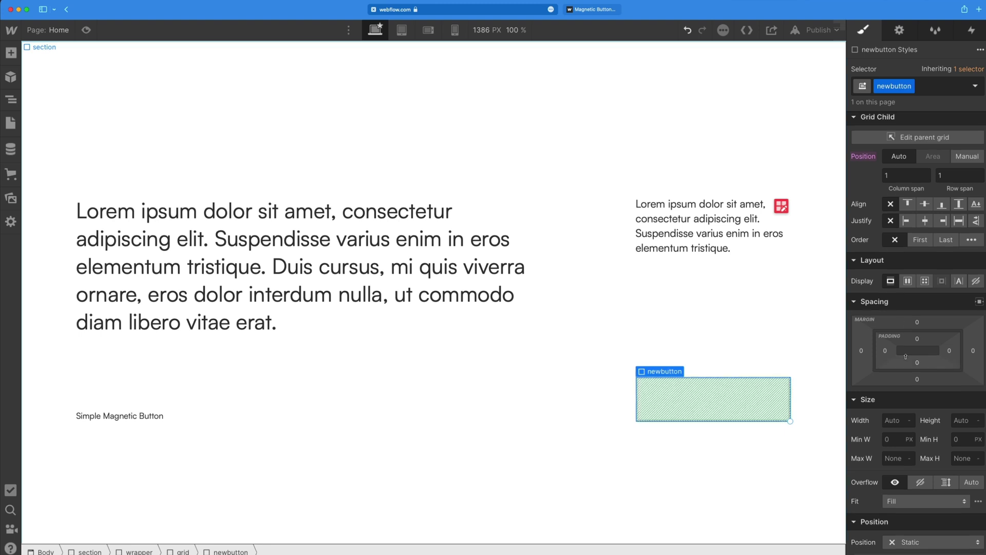
Set newbutton to Display Flex with Align and Justify both centred
scroll(907, 353, down, 4)
scroll(907, 353, down, 1)
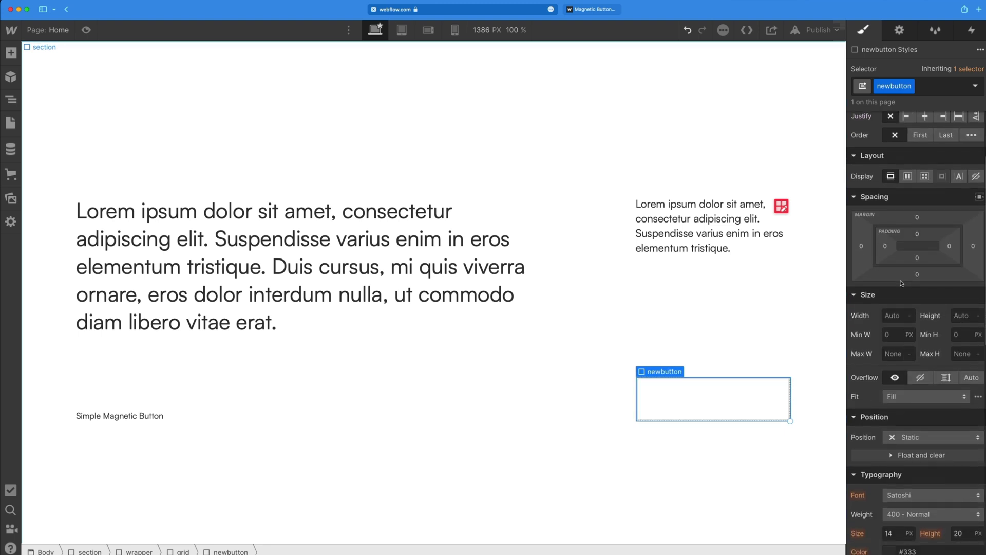
click(907, 177)
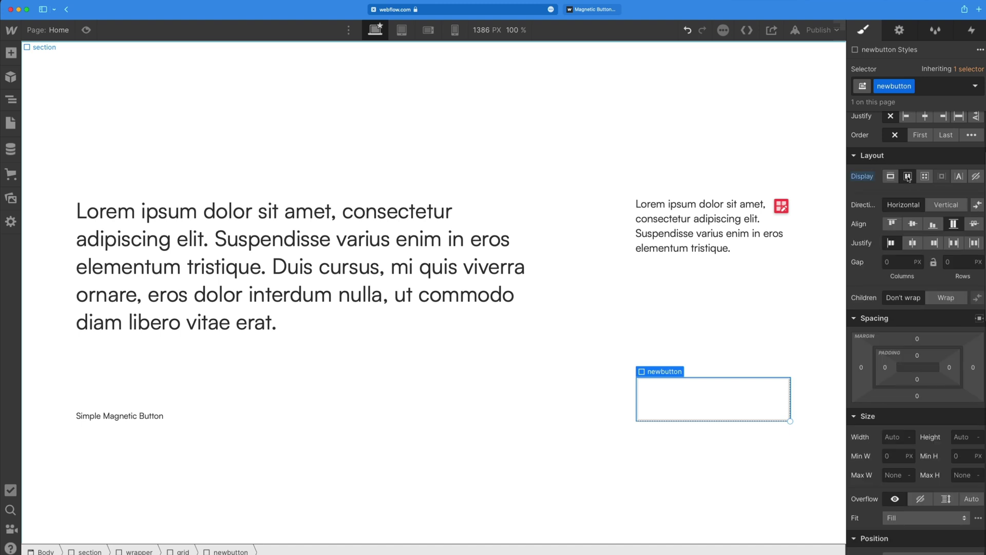
click(911, 226)
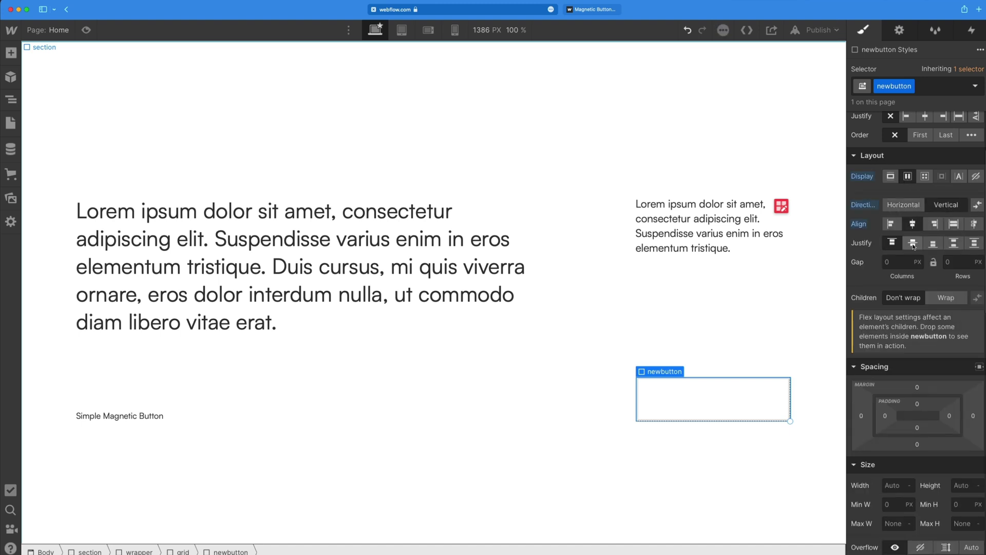
click(913, 244)
scroll(913, 246, down, 10)
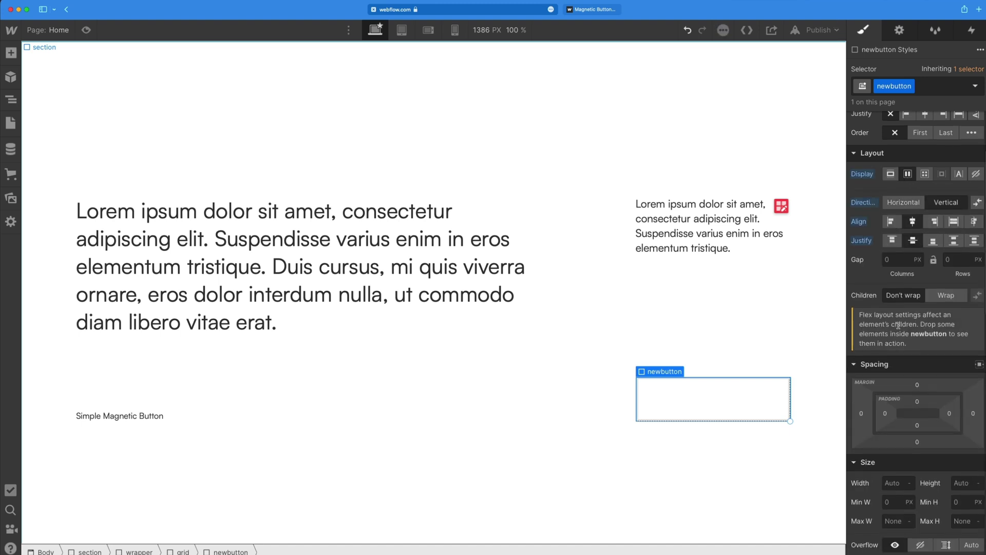
Size newbutton to 200 × 200 px and set its Position to Relative
click(899, 242)
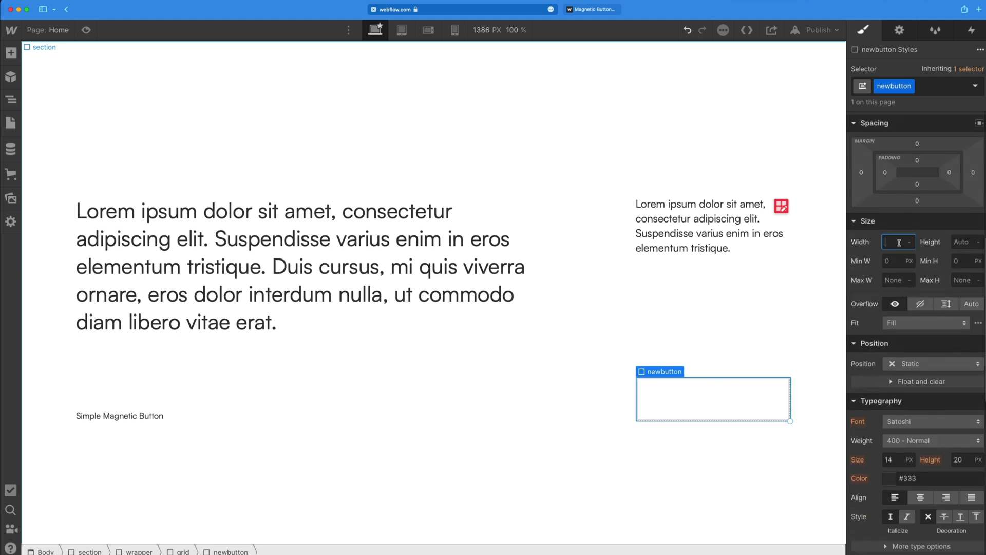
text(200)
key(Tab)
text(2)
key(Return)
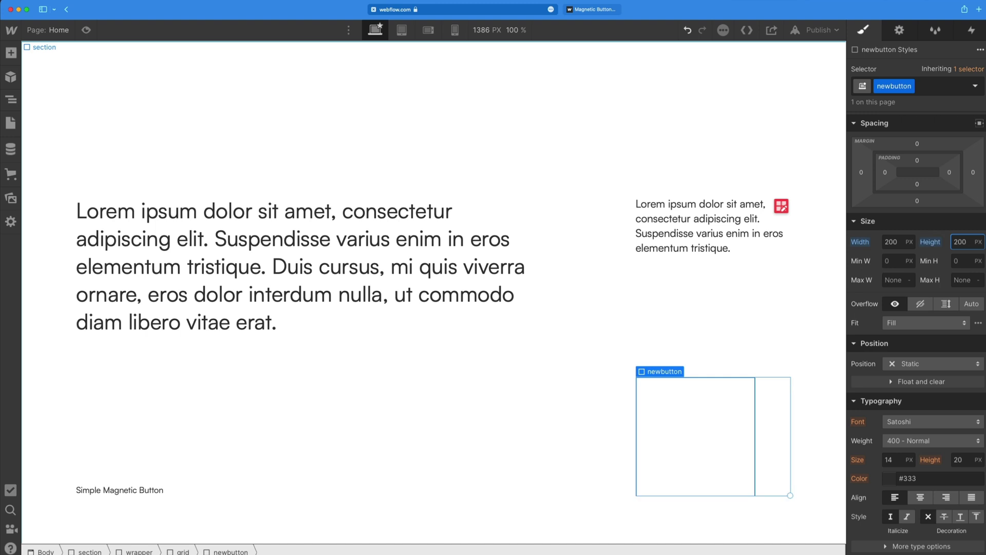
scroll(912, 287, down, 3)
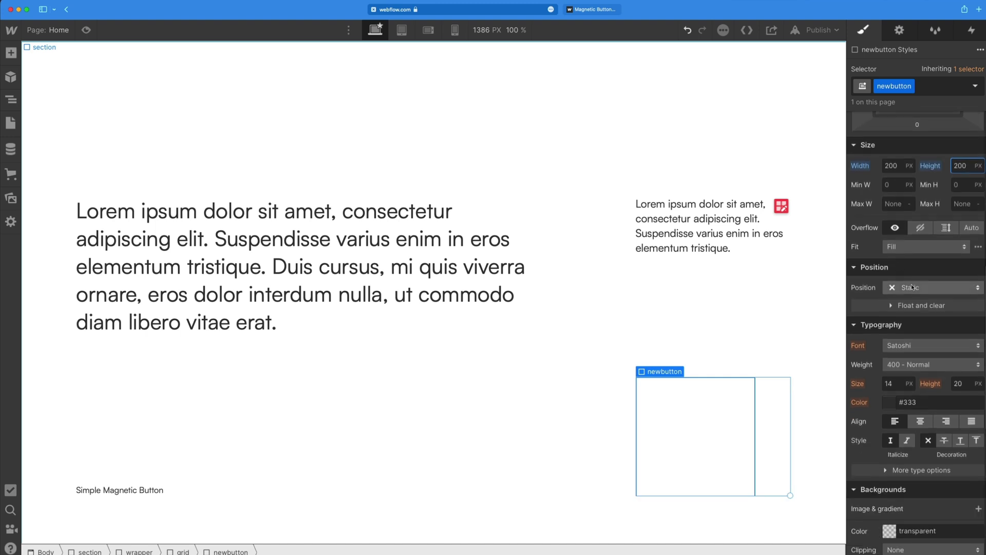
click(913, 288)
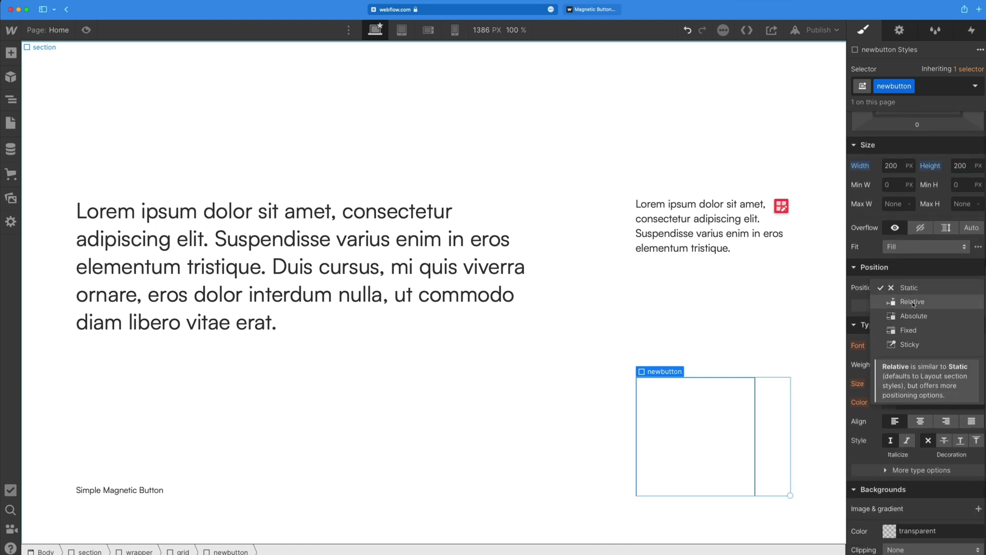
click(913, 302)
Fill newbutton with #1b1b1b and set its Border Radius to 100%
scroll(893, 329, down, 5)
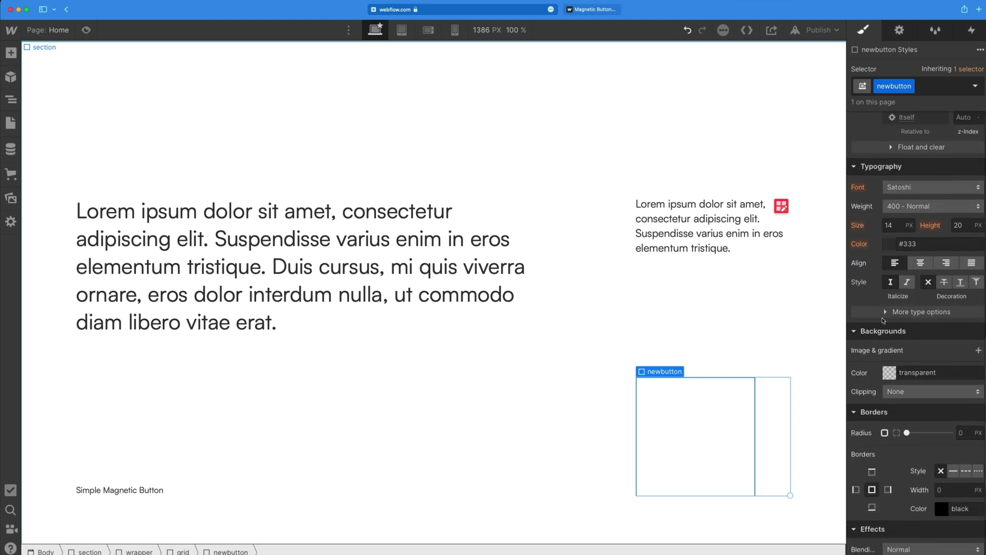
click(889, 343)
drag(856, 436, 847, 438)
scroll(914, 360, down, 2)
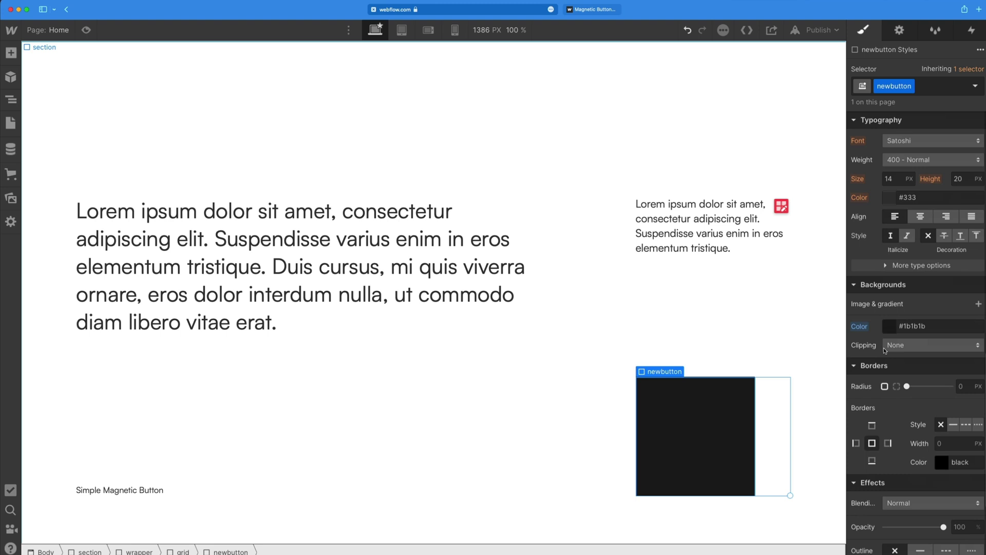
click(965, 351)
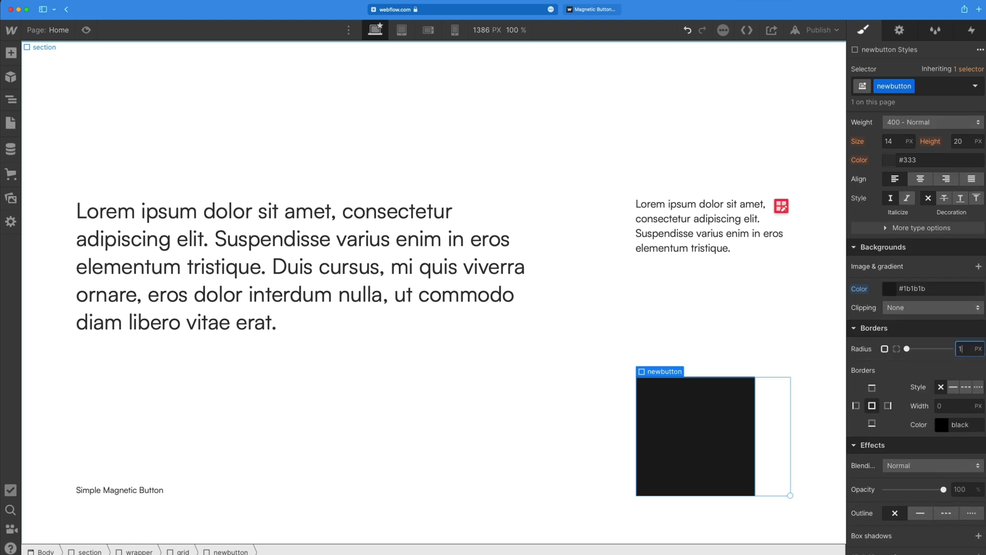
text(100%)
key(Return)
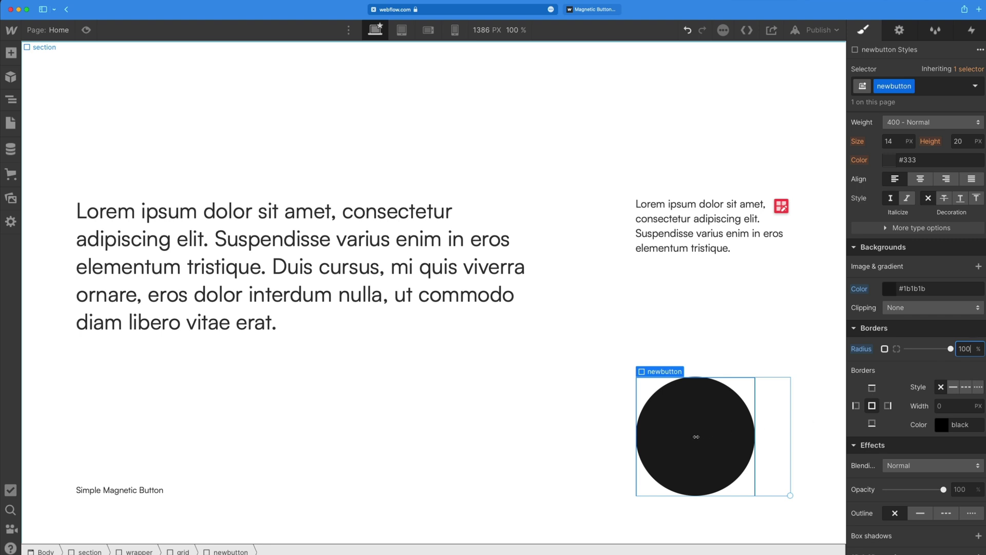
Insert a Text Block in newbutton styled white, 18 px and centred
key(super+e)
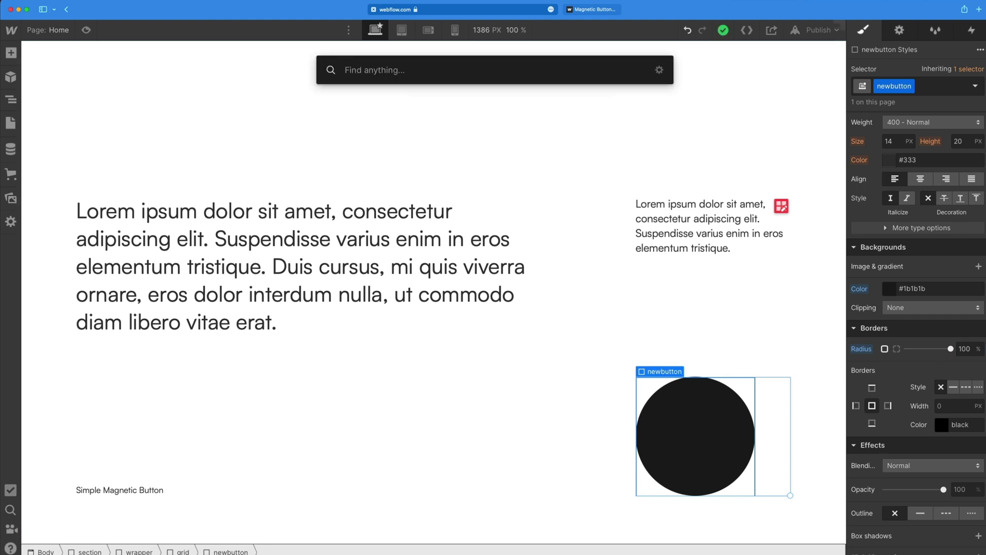
text(text b)
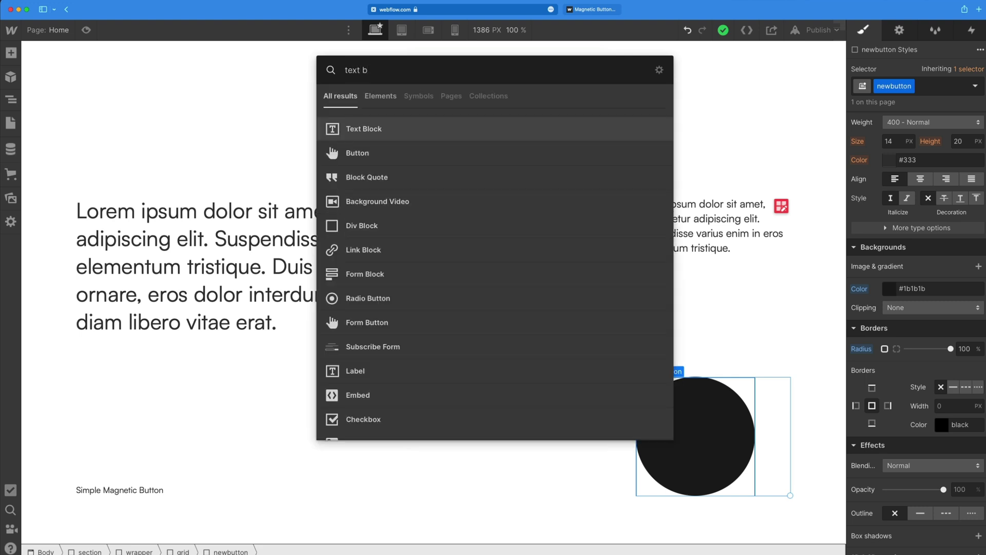
key(Return)
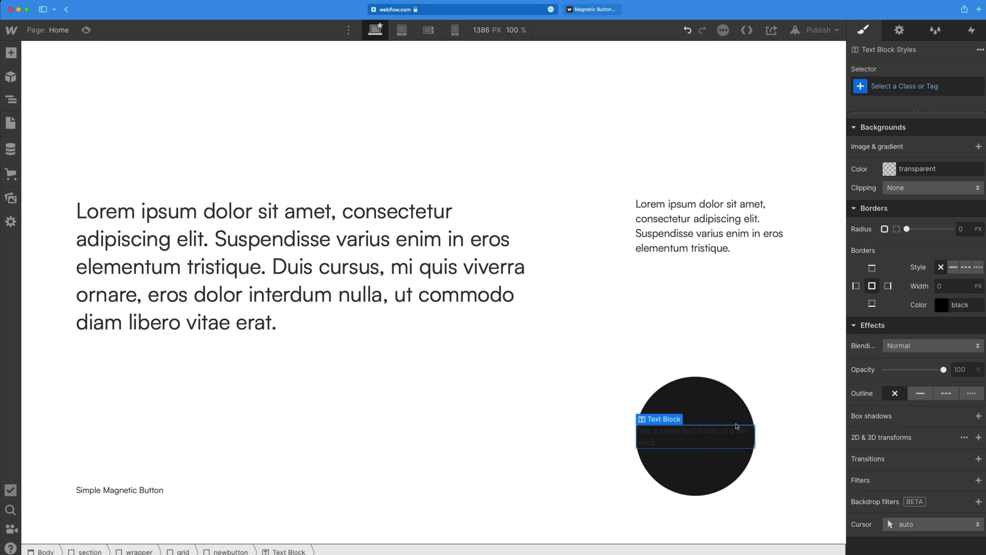
scroll(872, 313, up, 5)
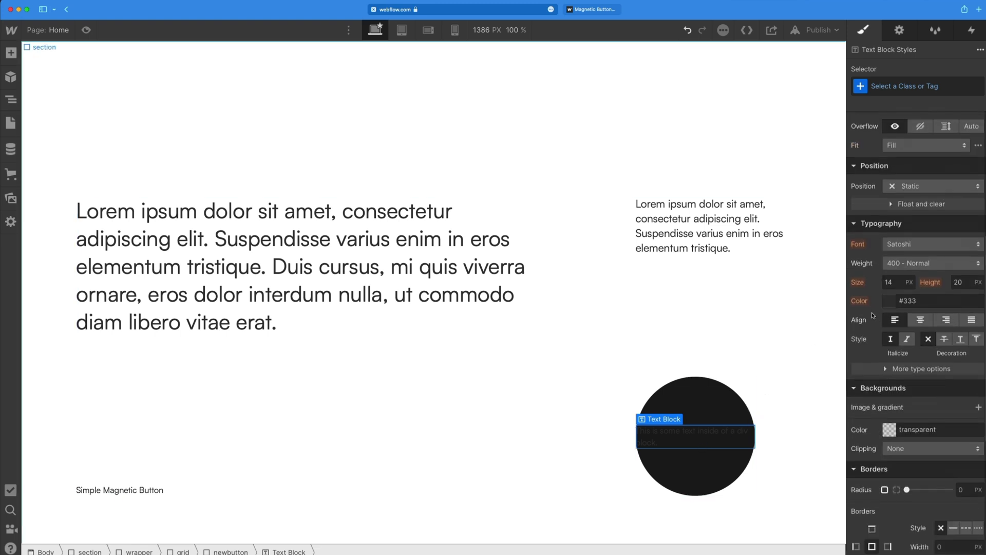
click(889, 301)
drag(853, 386, 834, 308)
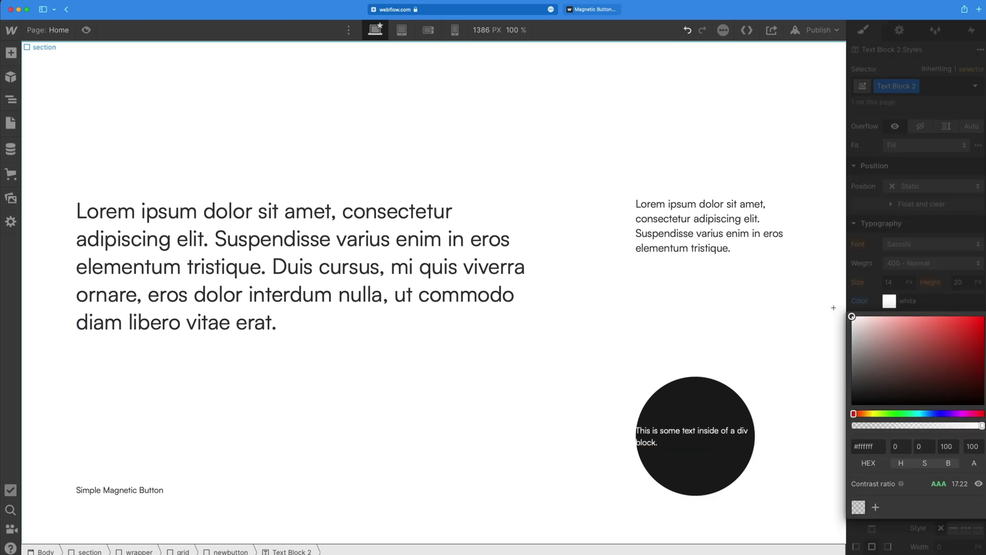
click(889, 301)
click(884, 282)
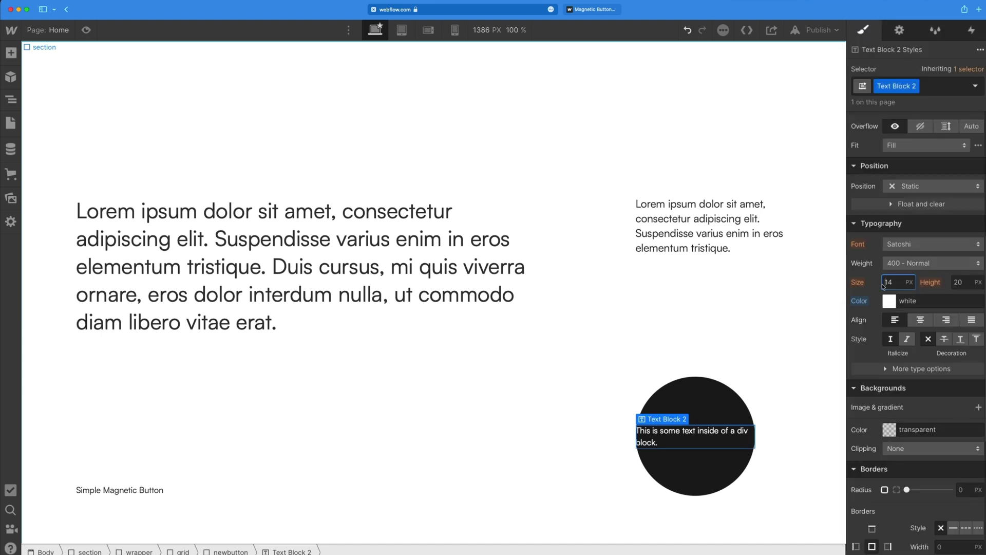
double_click(888, 282)
text(18)
click(921, 320)
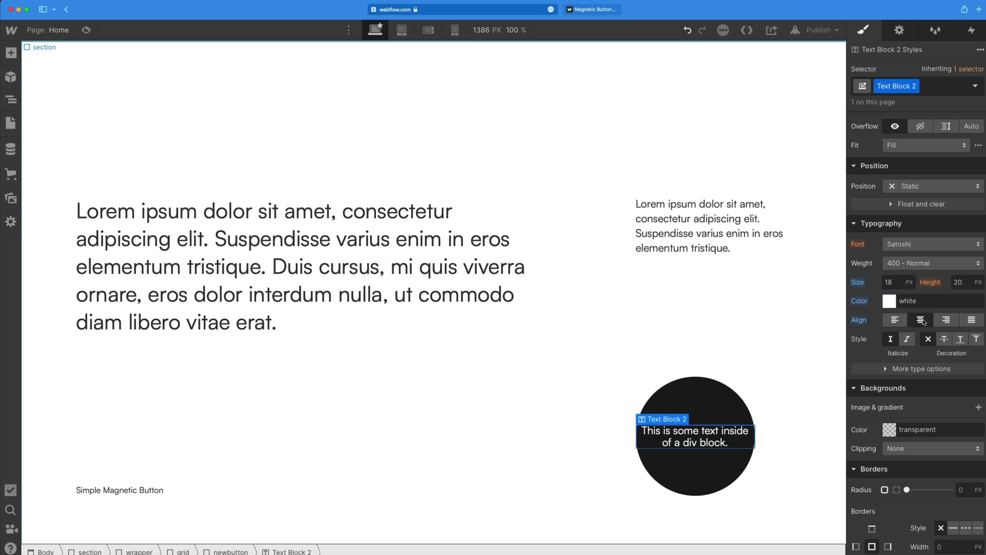
Replace the text block's placeholder with 'Get Started'
double_click(691, 430)
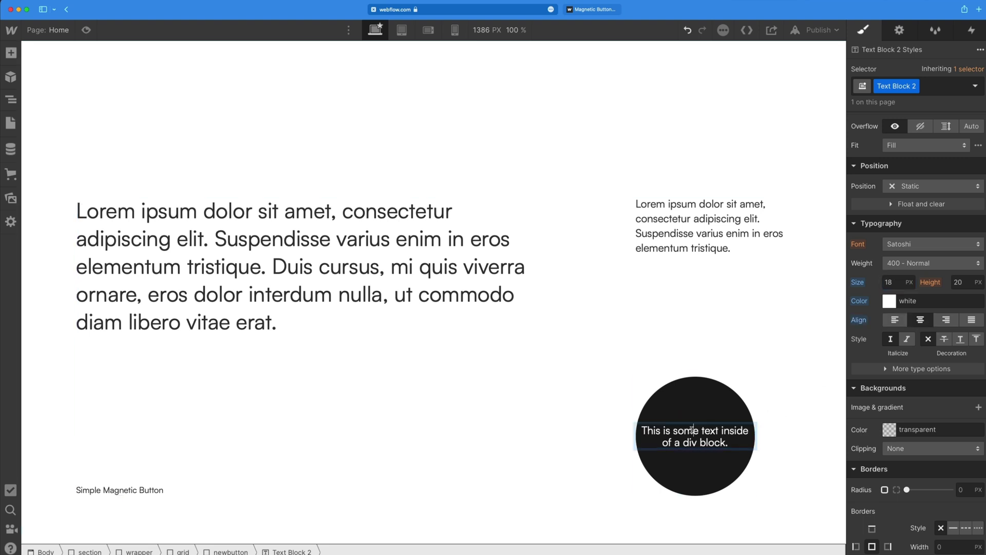
key(super+a)
text(Get S)
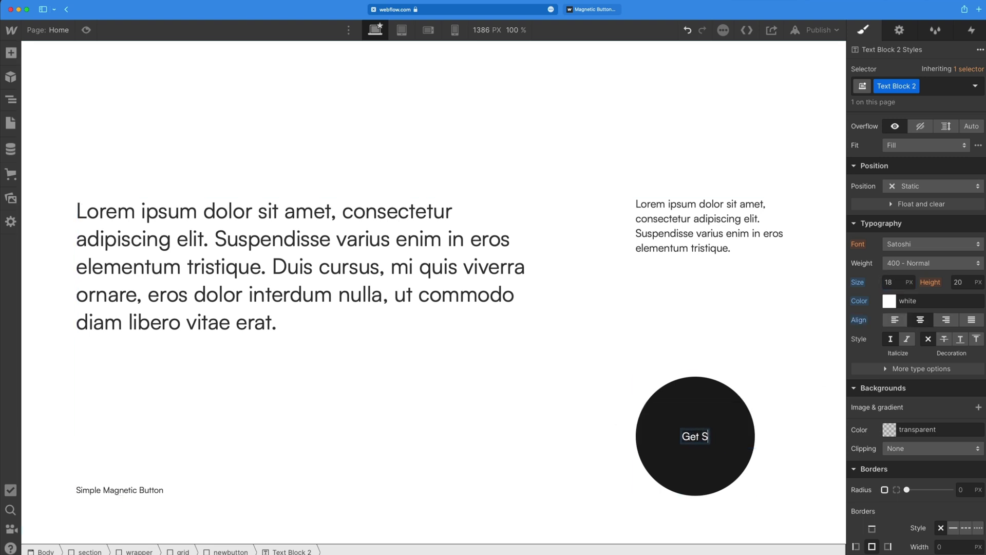
text(tarted)
click(779, 389)
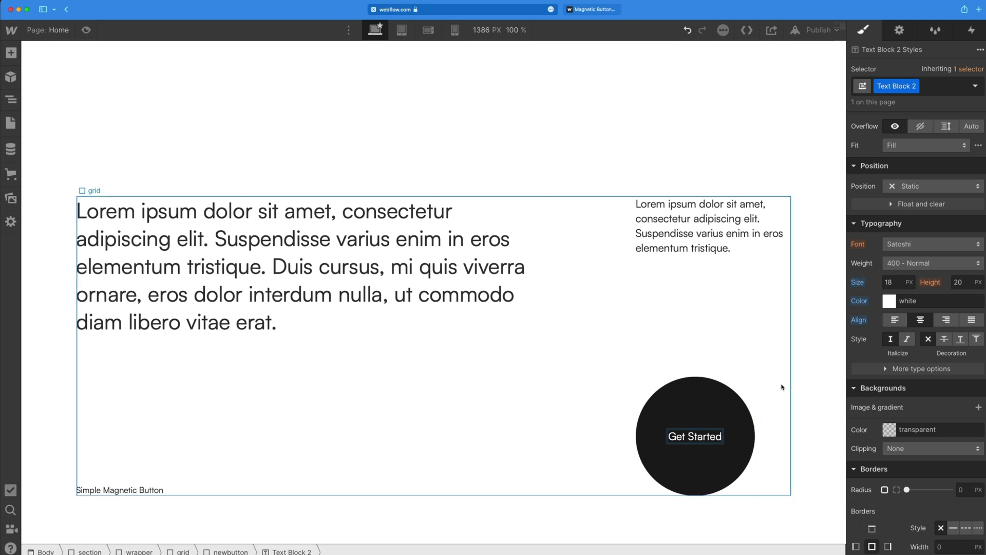
Convert the newbutton circle into a Link Block
click(699, 405)
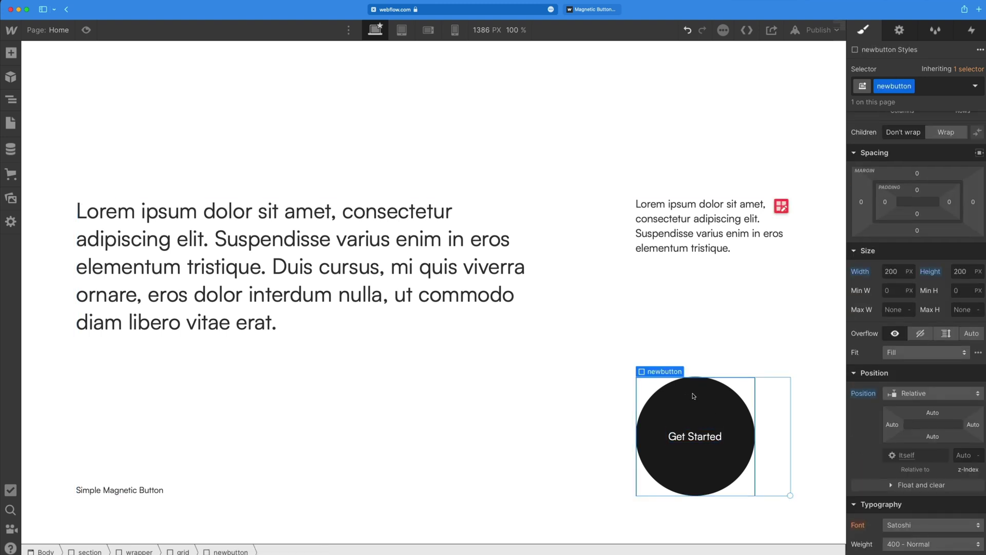
right_click(682, 400)
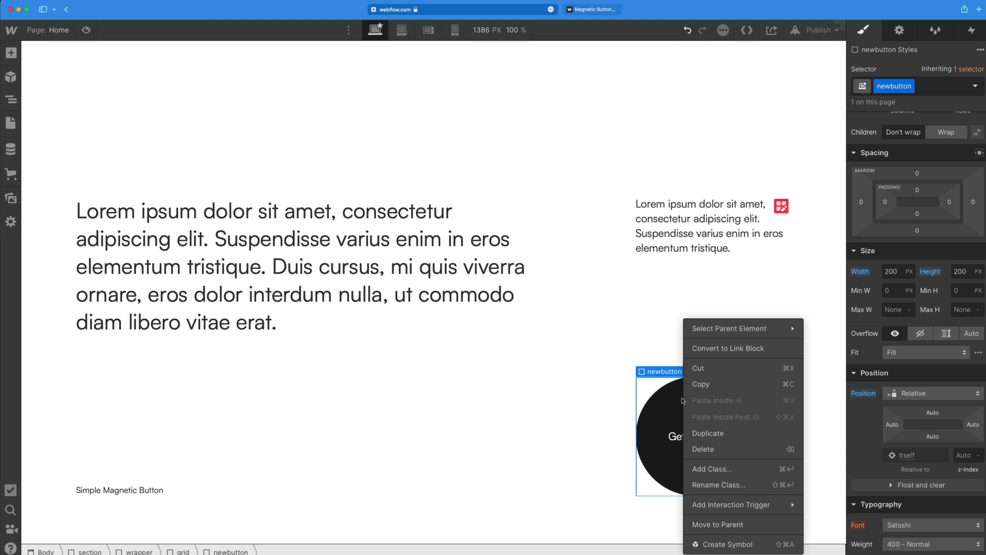
click(758, 350)
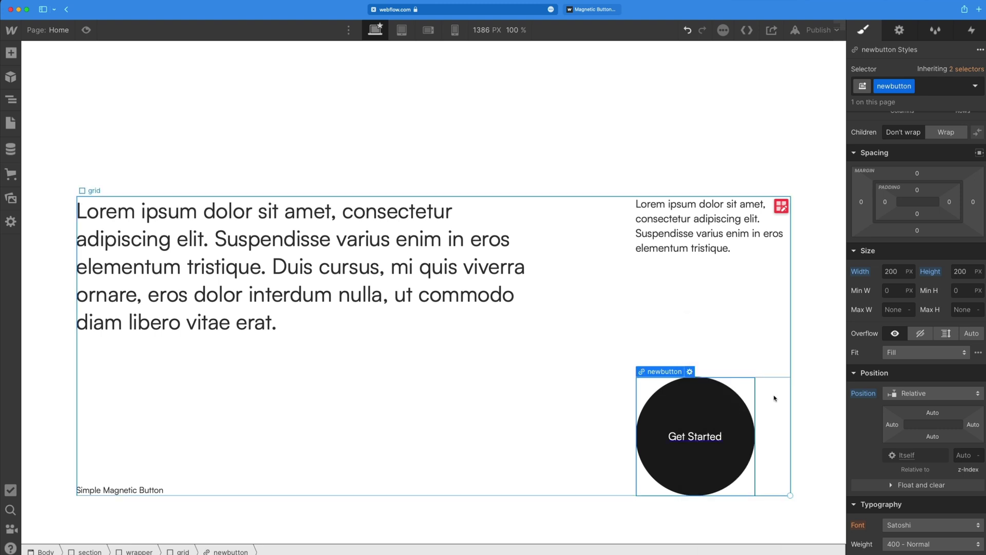
Set text Decoration to none, toggle the Hover state and return to None
scroll(922, 356, down, 5)
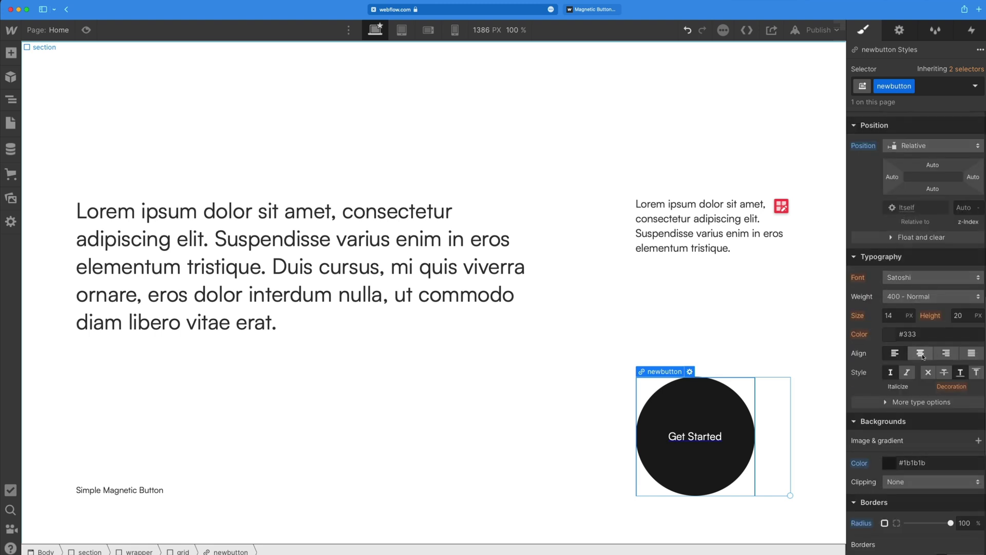
click(927, 372)
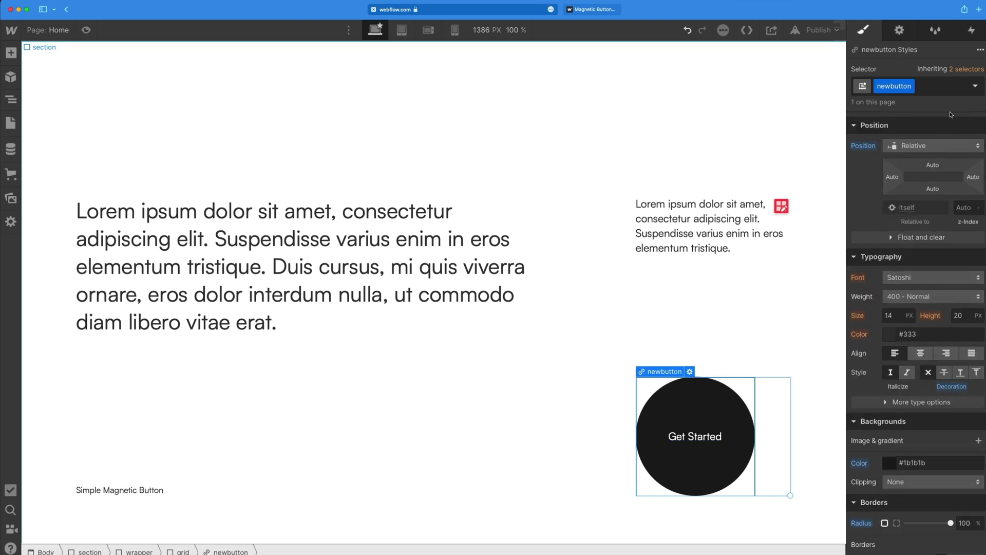
click(974, 86)
click(887, 137)
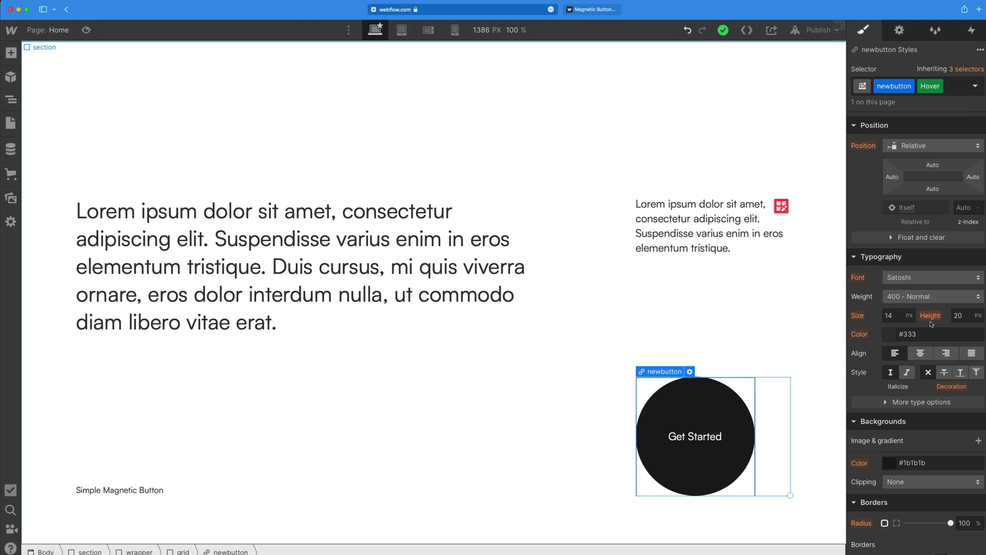
click(975, 85)
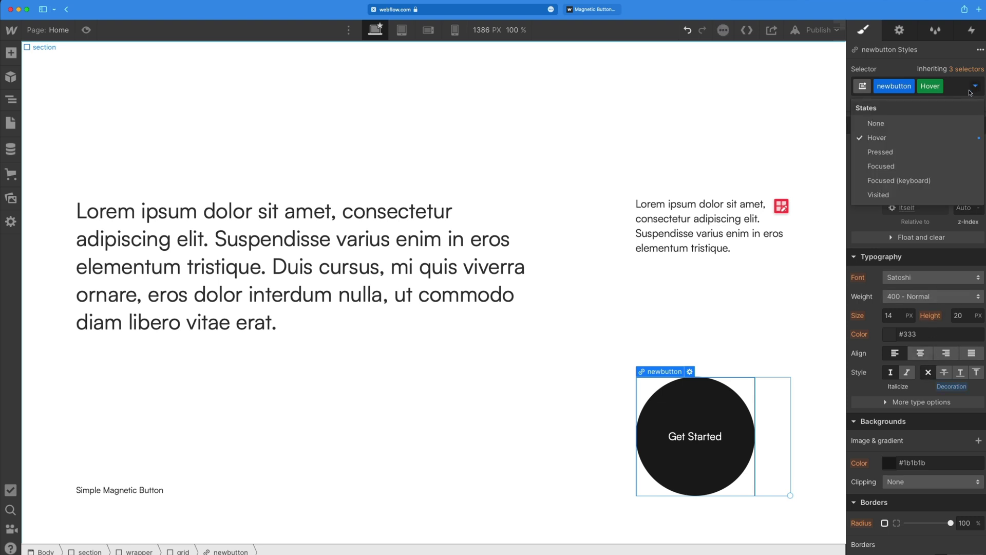
click(910, 123)
click(800, 360)
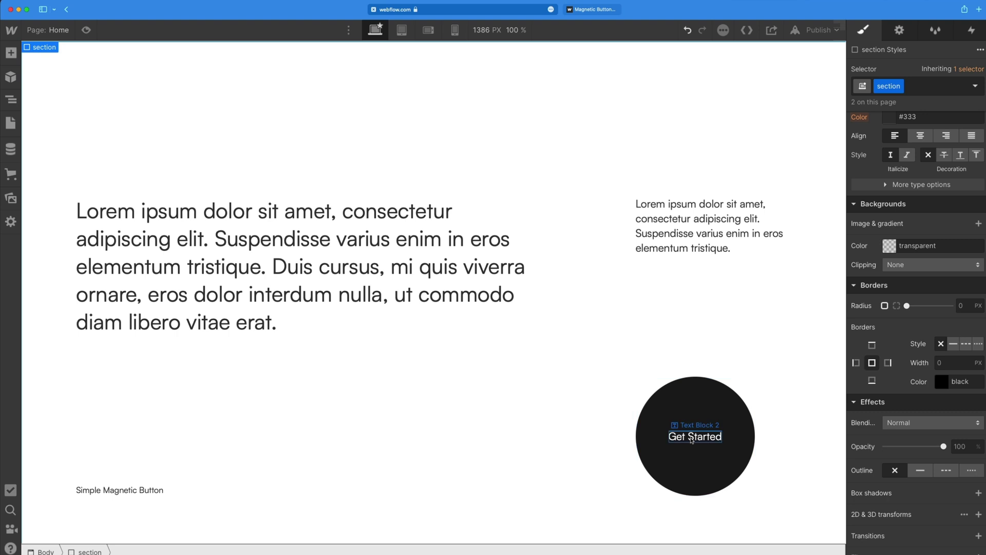
Insert a Div Block inside newbutton and give it the class hovercolor
click(700, 415)
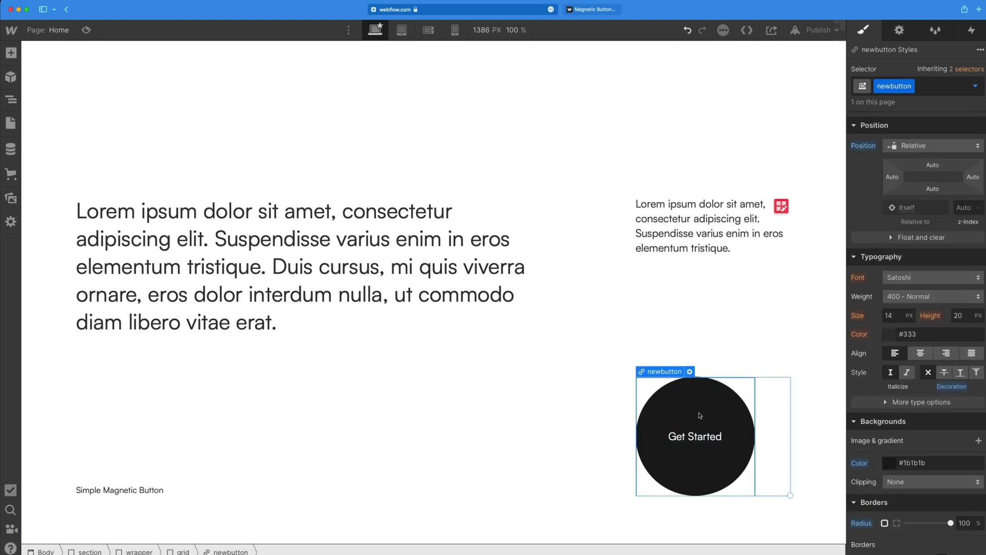
key(super+e)
text(div)
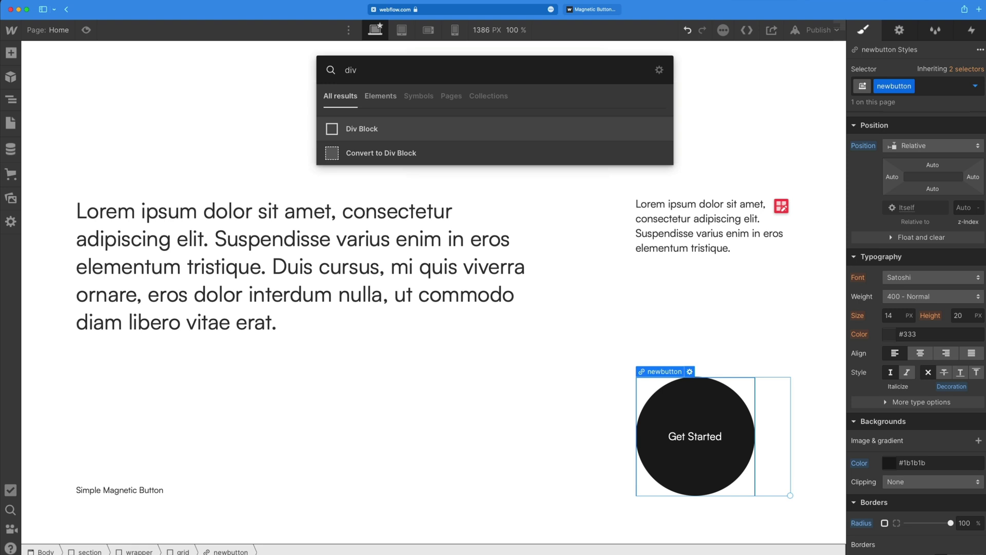
key(Return)
click(884, 86)
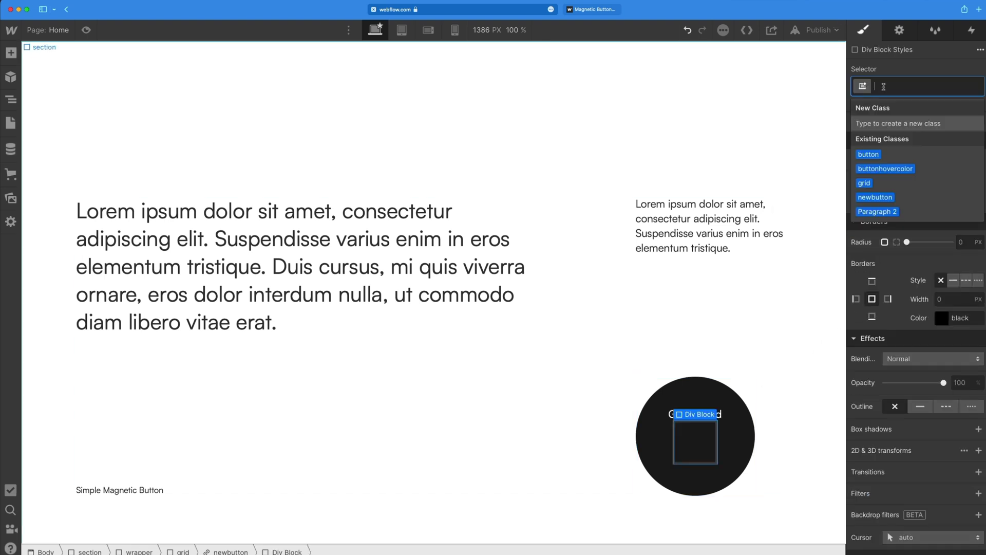
text(hovercolor)
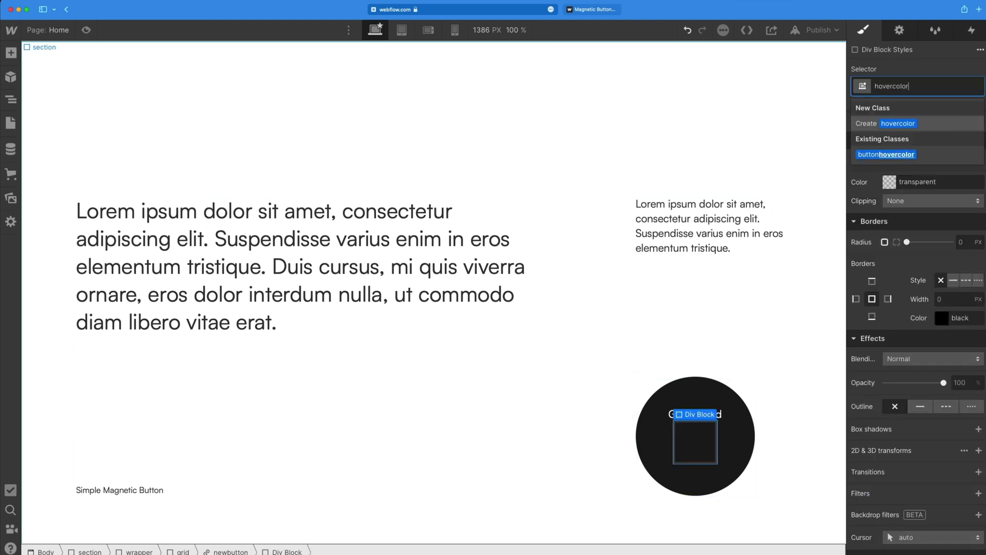
key(Return)
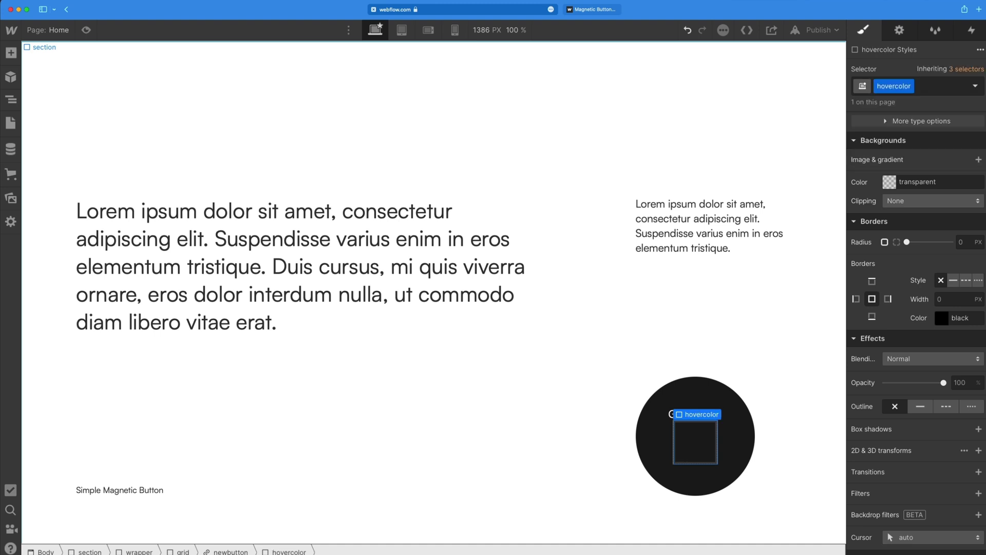
Make hovercolor Position Absolute, filling the full circle, with z-index 1
scroll(878, 263, up, 10)
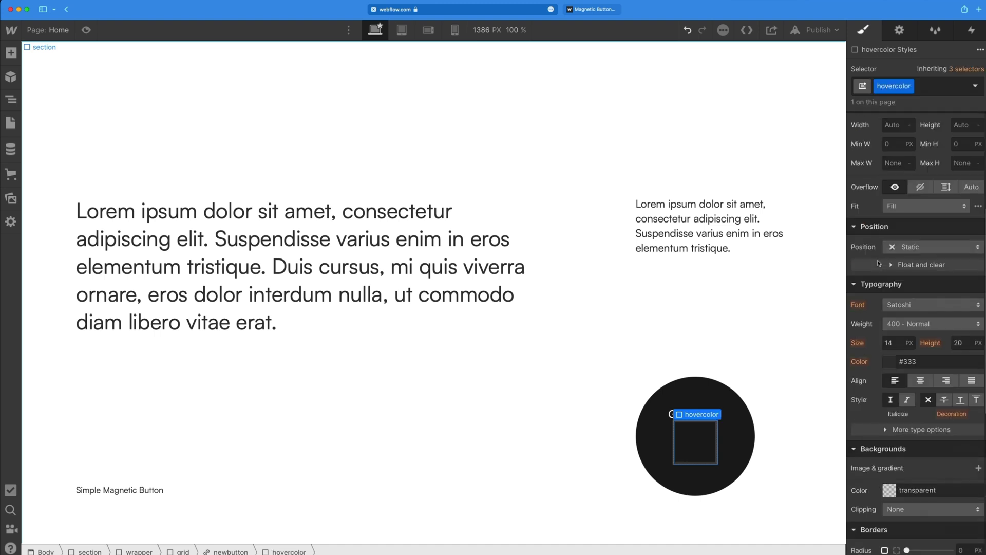
scroll(878, 261, down, 3)
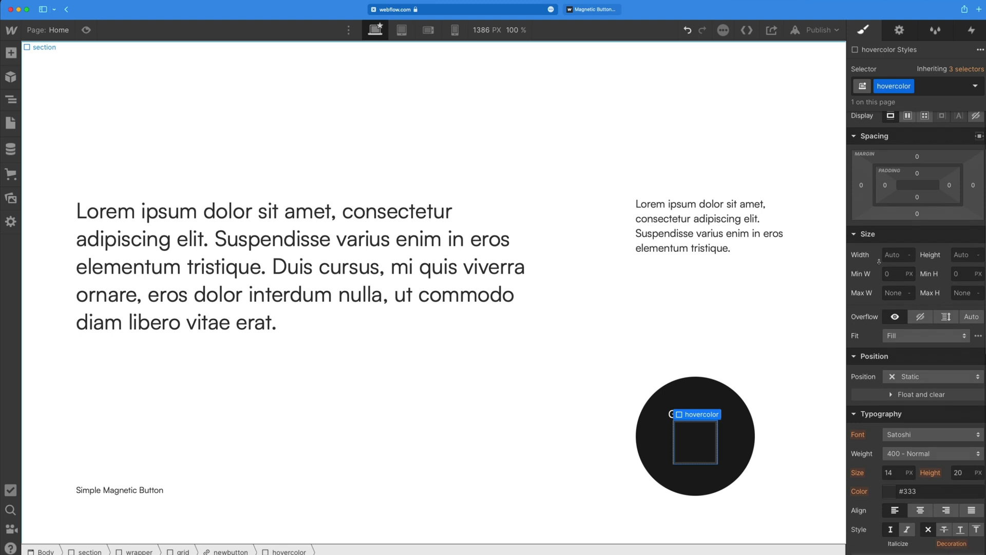
click(915, 380)
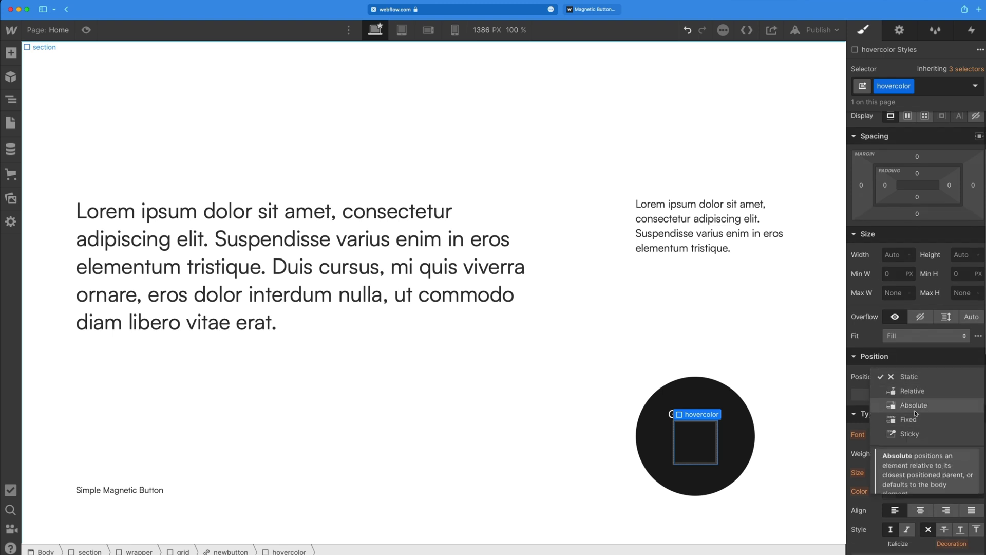
click(914, 409)
scroll(950, 359, down, 4)
click(978, 314)
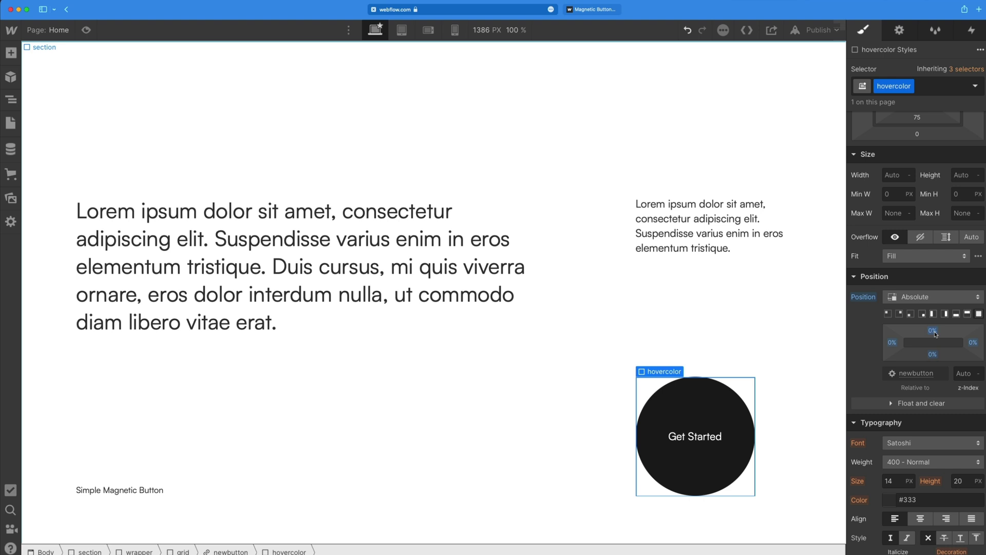
click(961, 374)
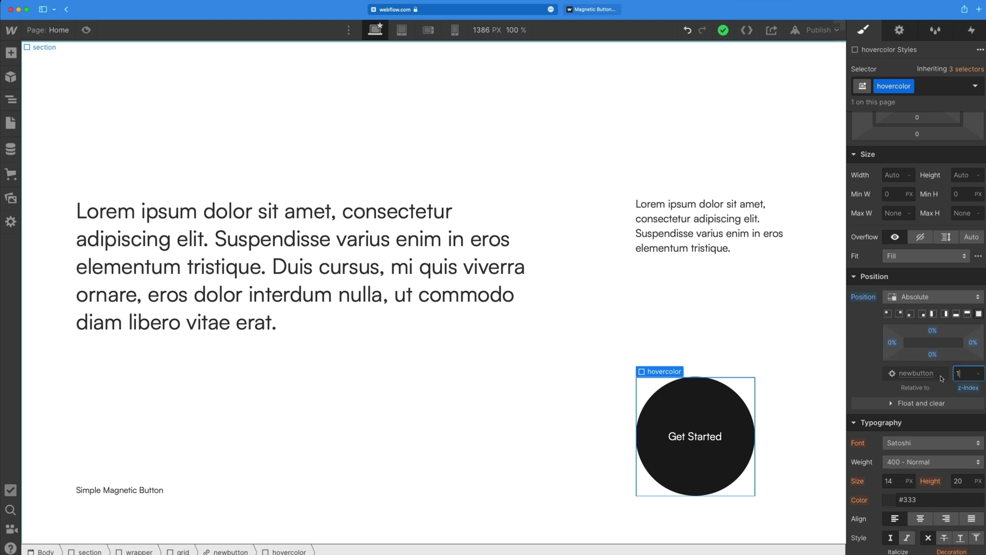
scroll(902, 382, down, 2)
scroll(902, 381, down, 3)
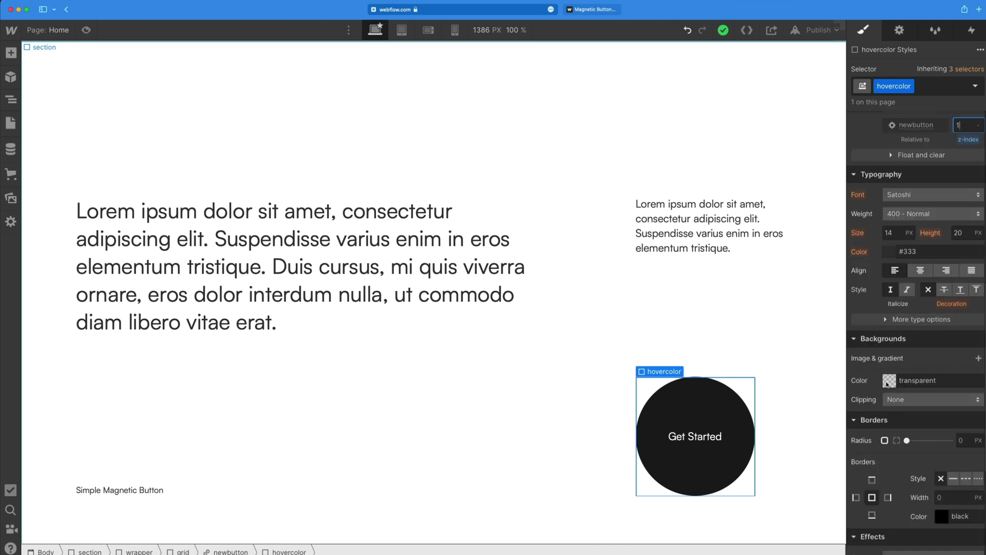
Give hovercolor a #2a1fff background and 100% border radius
click(889, 381)
click(940, 287)
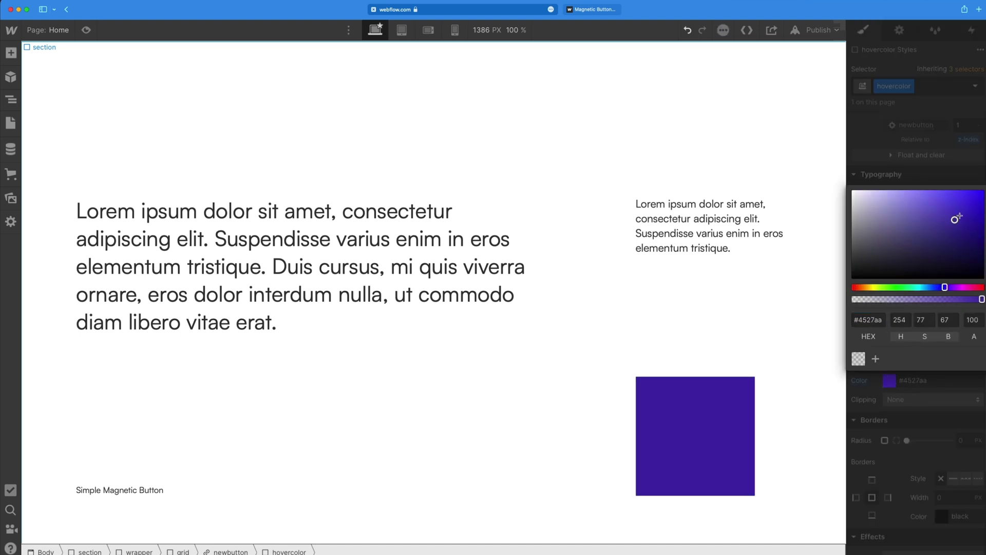
click(941, 288)
click(967, 191)
click(923, 381)
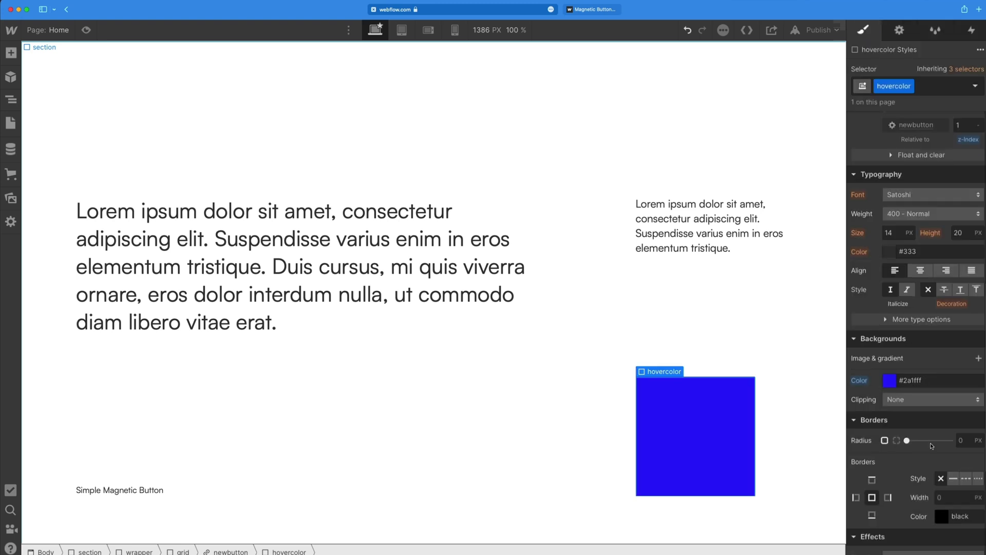
click(960, 441)
text(100)
key(Return)
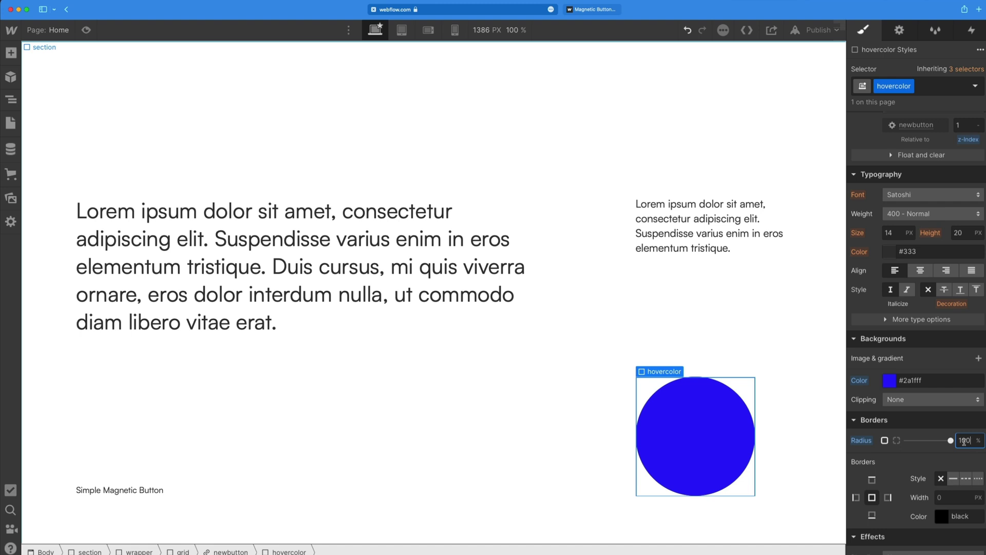
Make Text Block 2 relatively positioned with z-index 5 so it sits above the fill
click(12, 103)
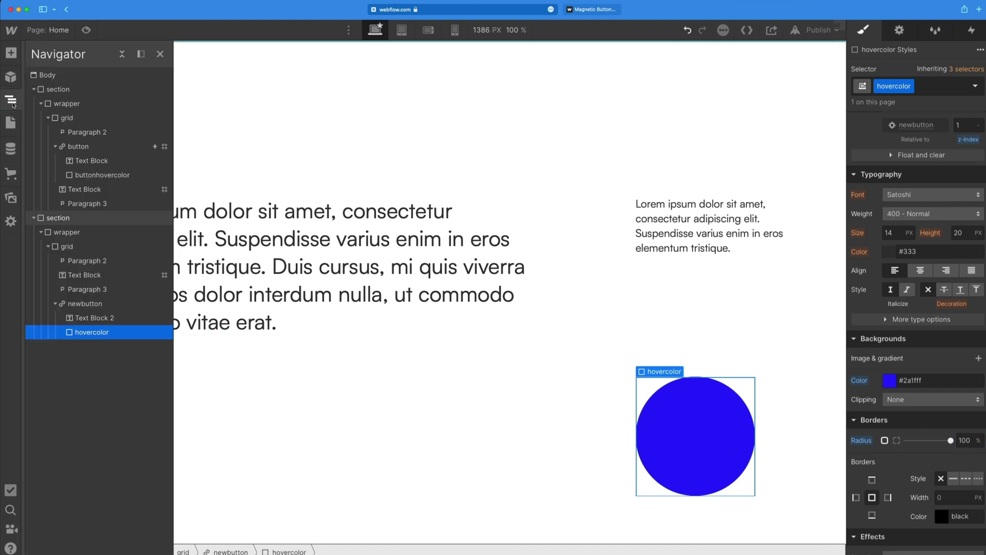
click(93, 318)
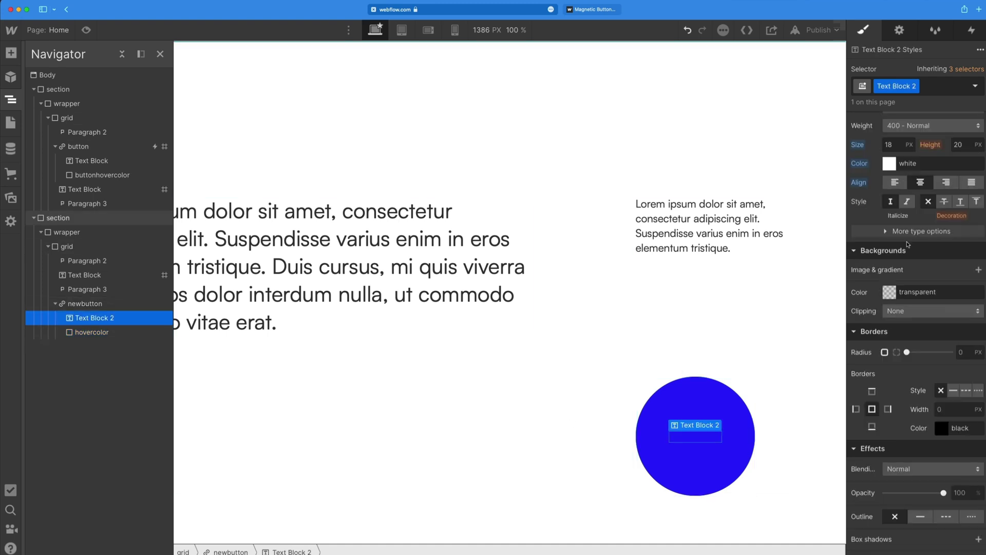
scroll(907, 244, up, 5)
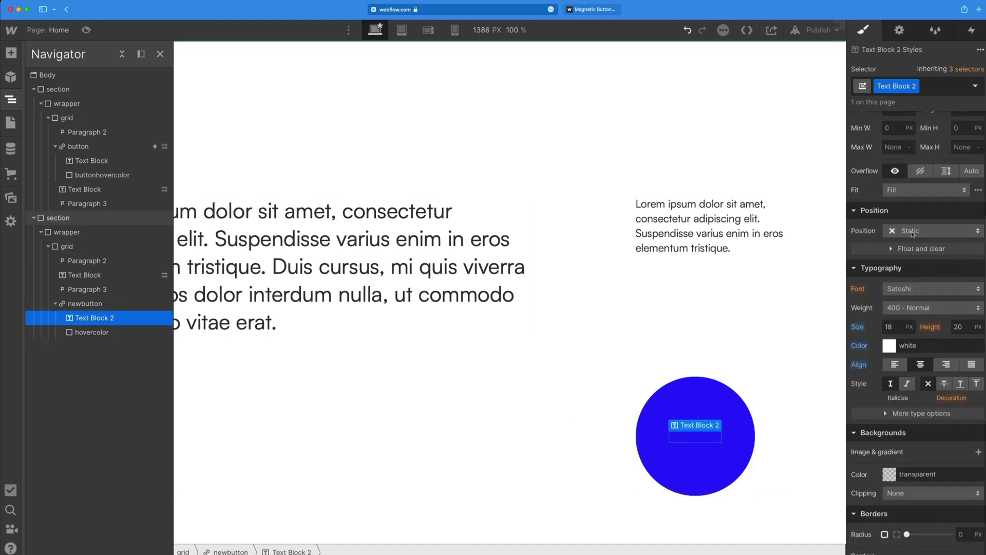
click(912, 233)
click(910, 248)
click(964, 293)
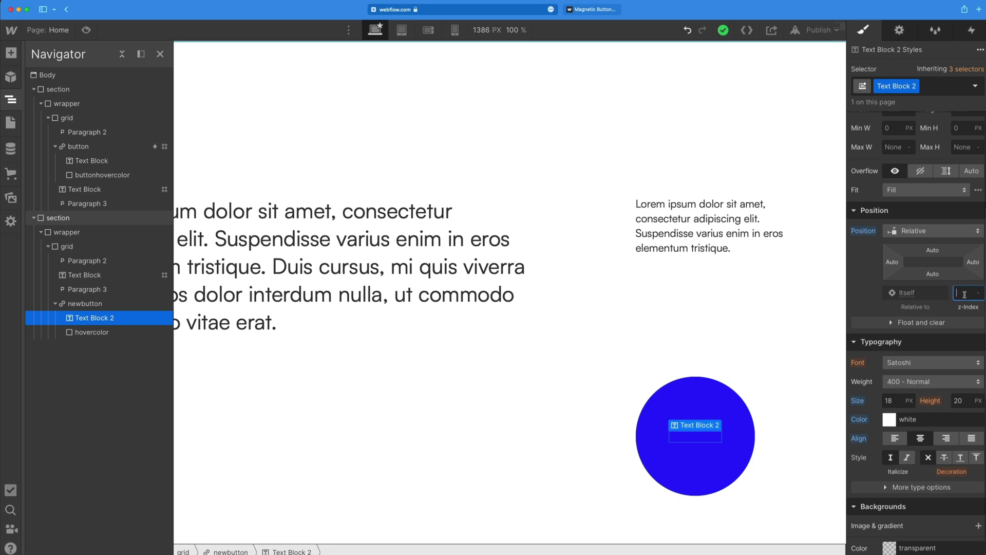
text(5)
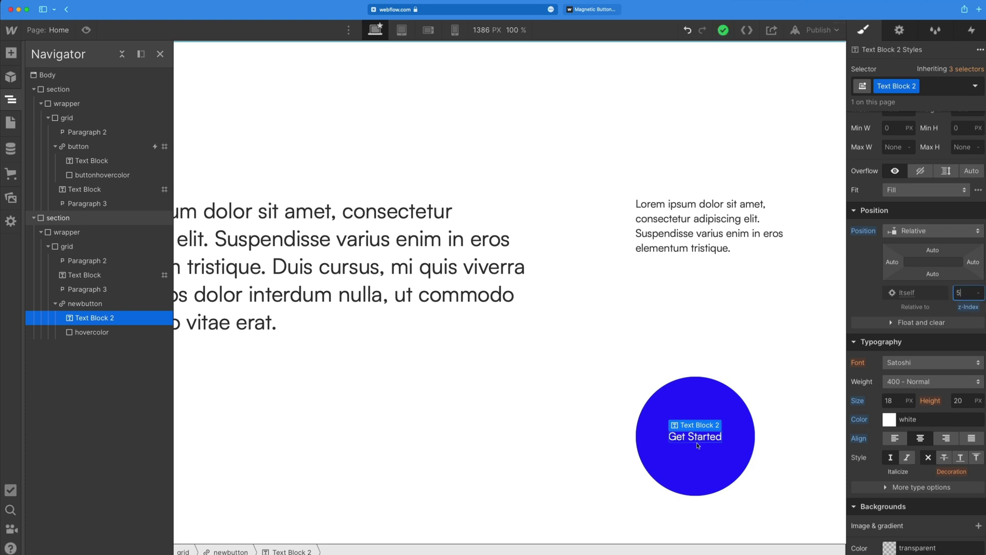
click(706, 407)
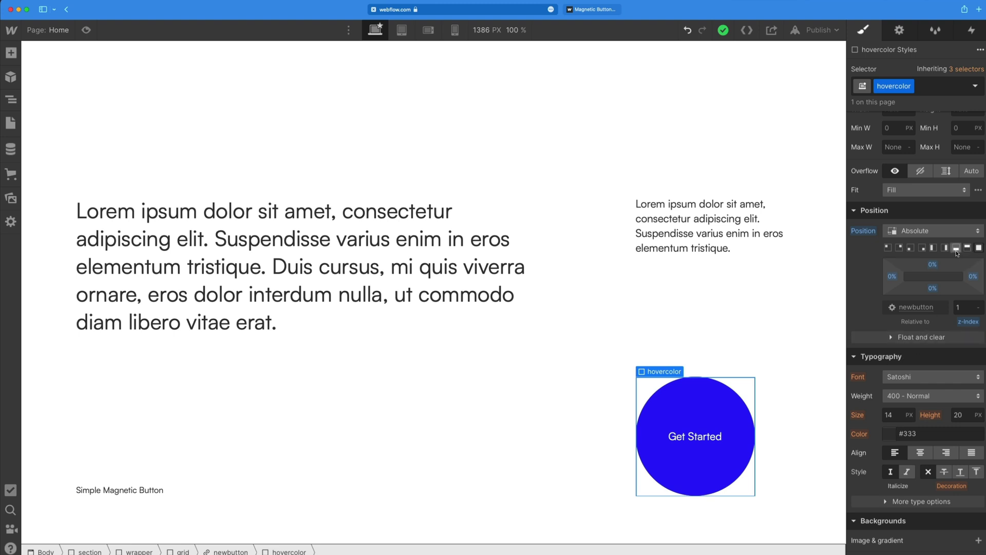
Set hovercolor's top offset to Auto and its height to 0%, then select newbutton
click(932, 264)
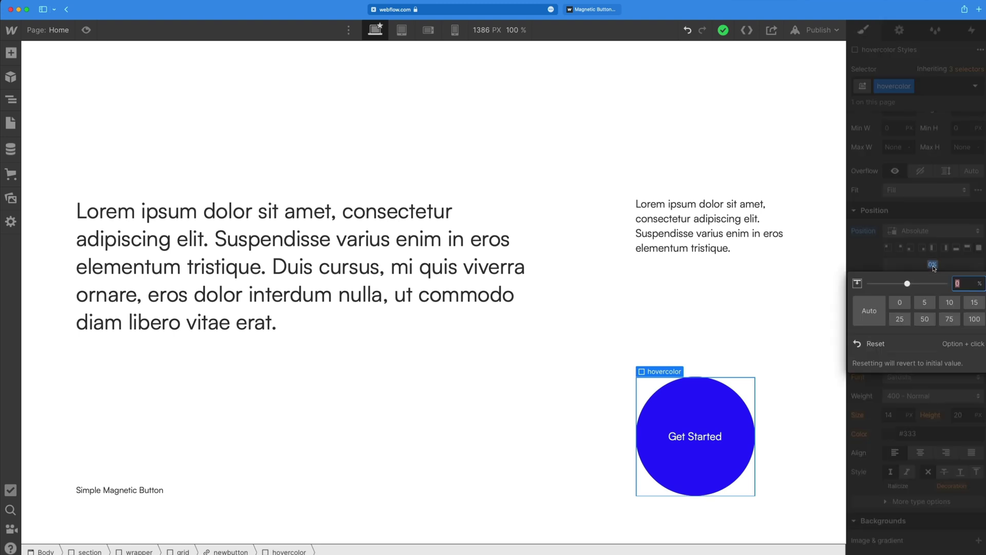
click(875, 310)
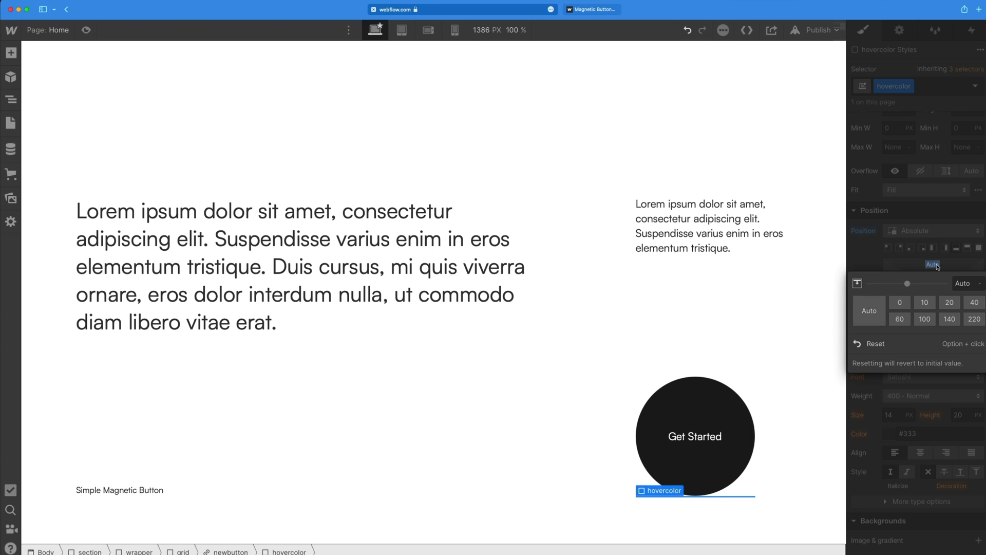
click(890, 255)
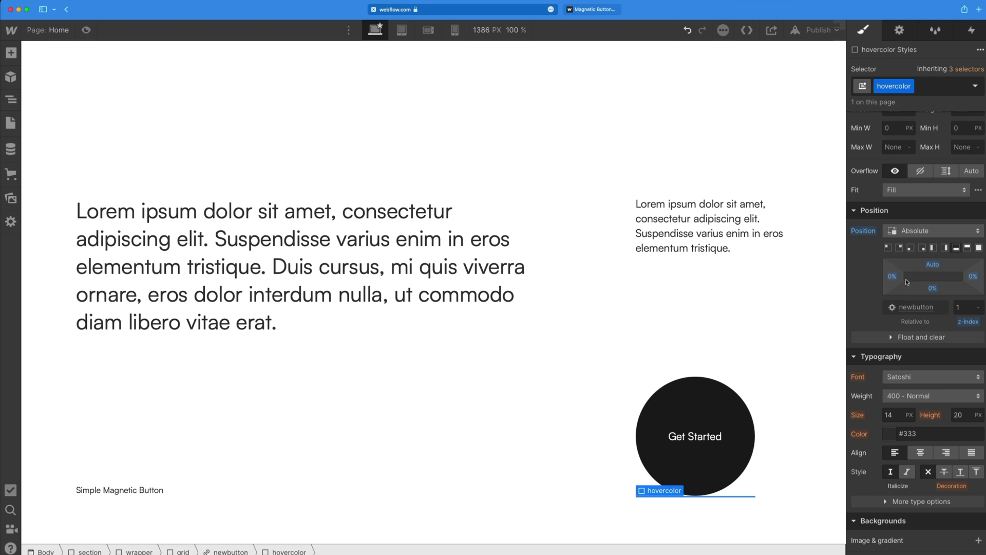
scroll(918, 273, up, 4)
click(957, 290)
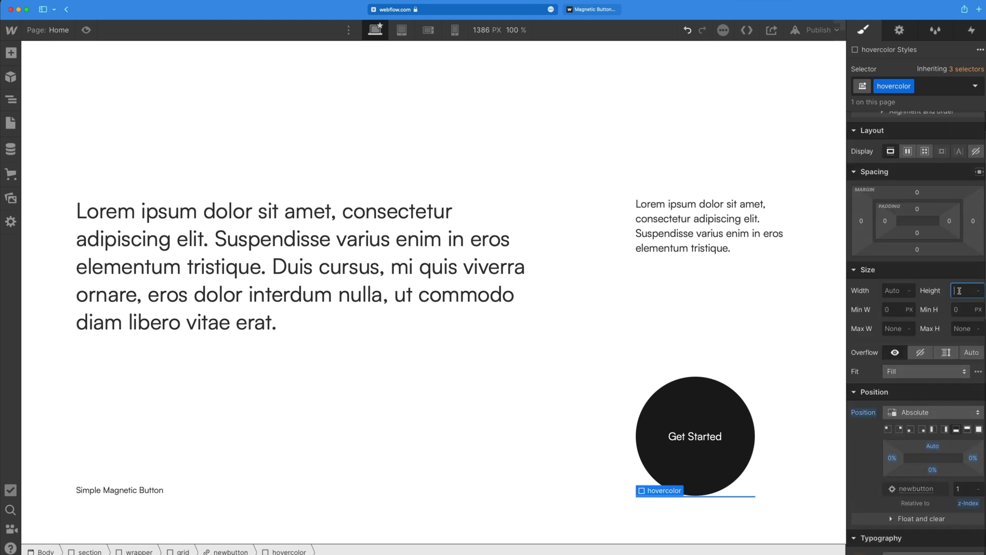
text(0%)
key(Return)
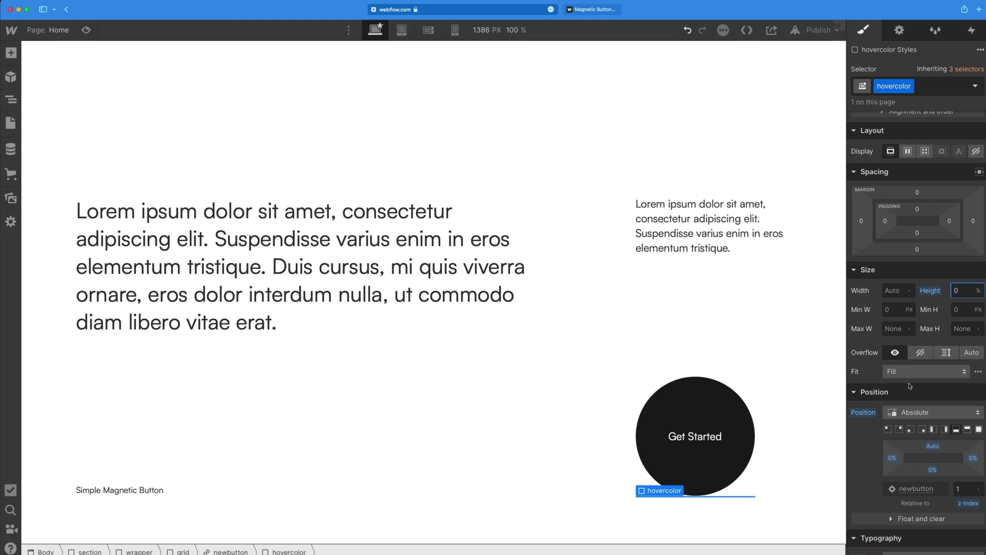
scroll(892, 393, down, 3)
scroll(892, 393, down, 12)
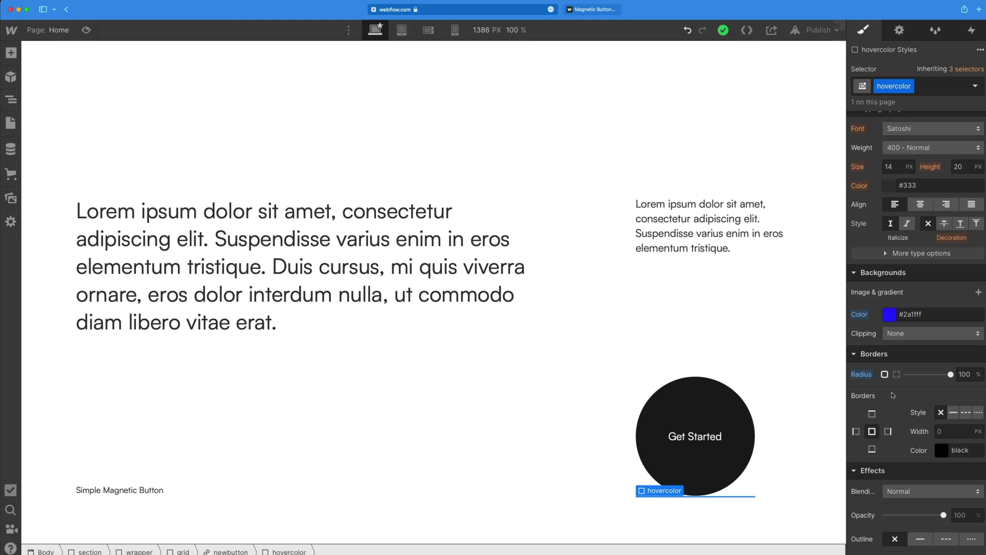
click(721, 405)
Add a Mouse hover trigger on newbutton starting a new animation named 'Button Hover On'
key(z)
click(972, 31)
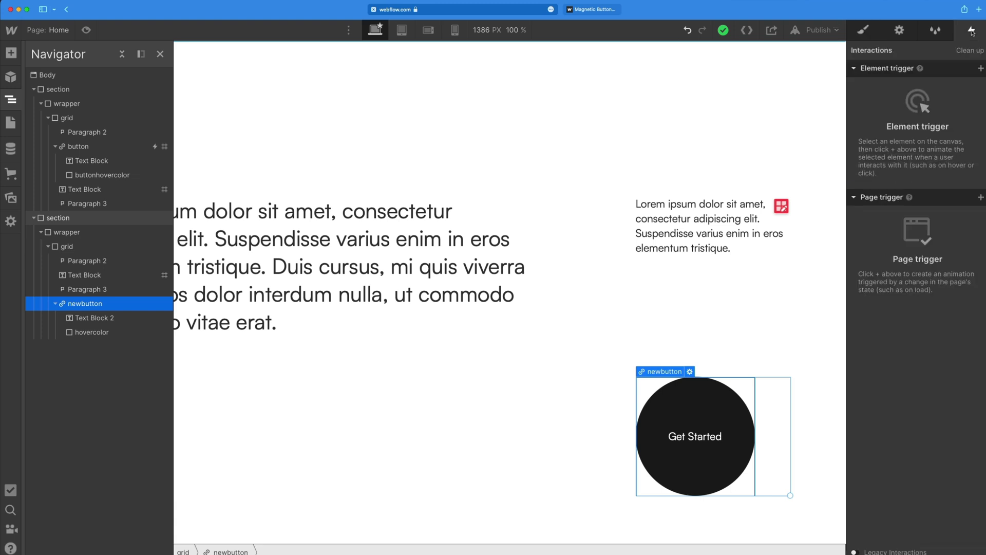
click(981, 68)
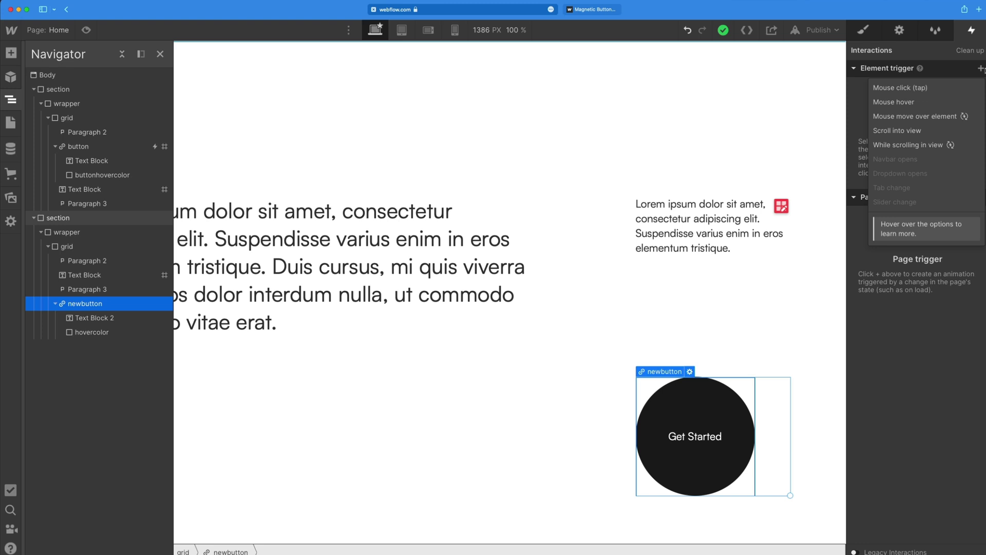
click(894, 104)
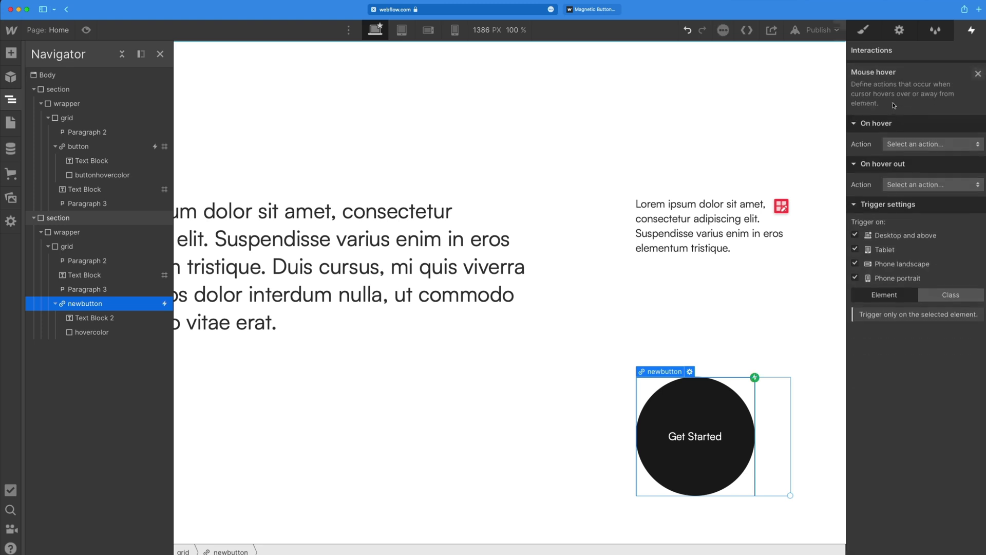
click(908, 144)
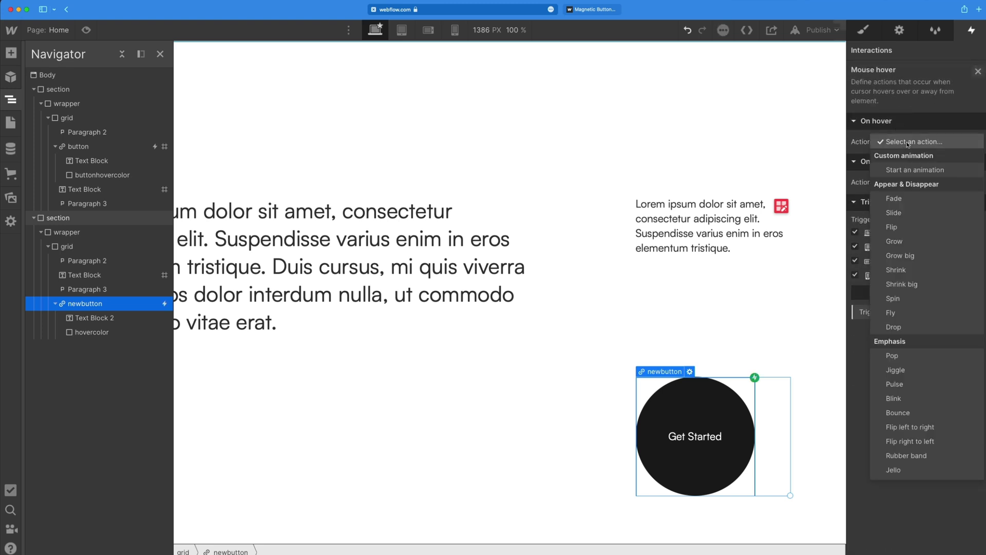
click(909, 170)
click(976, 161)
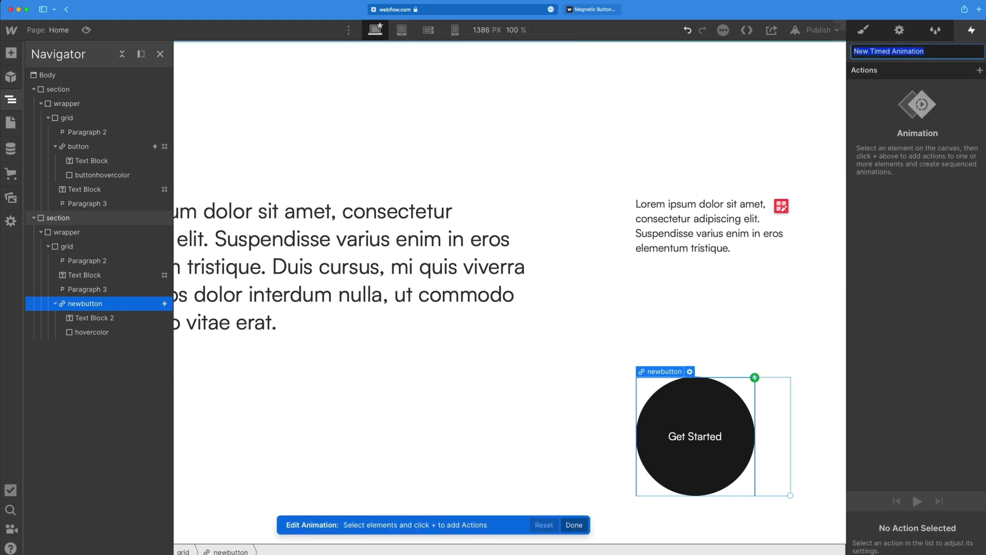
text(Button Hover On)
key(Return)
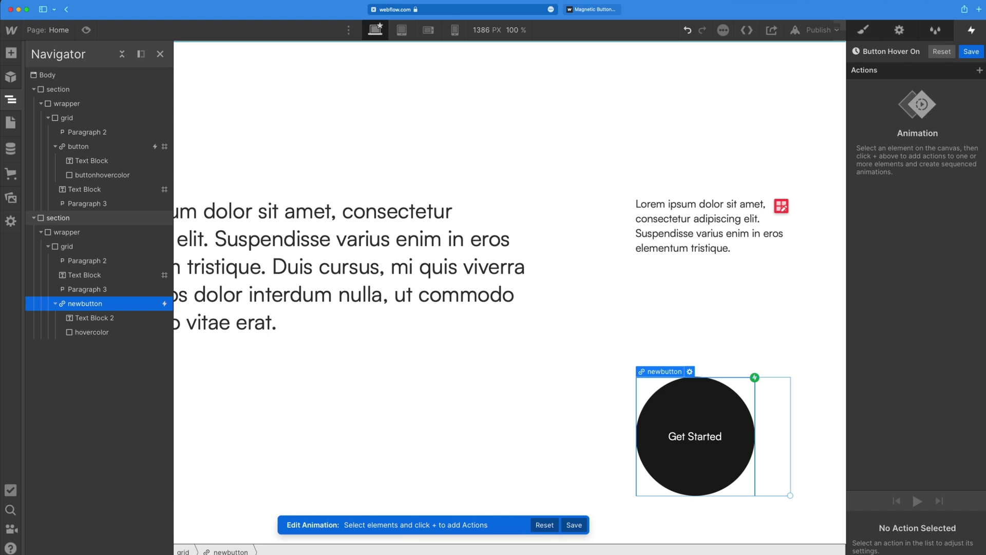
Add a Size action on hovercolor as the initial state with Height 0%
click(88, 333)
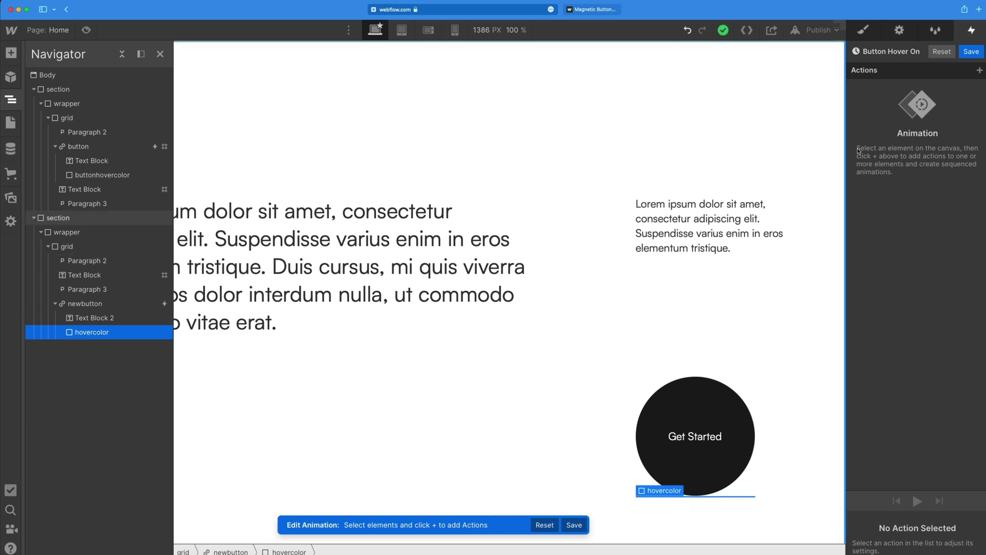
click(979, 70)
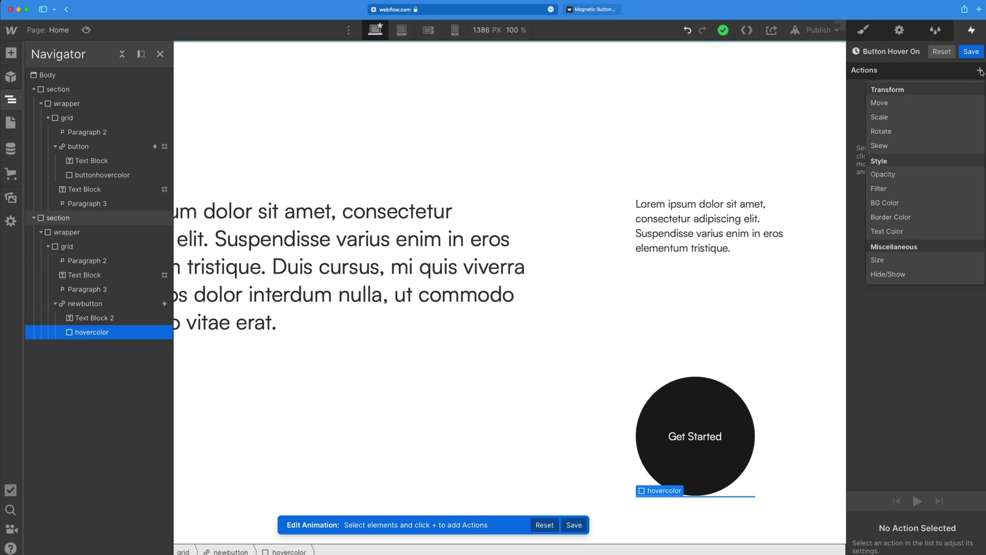
click(878, 260)
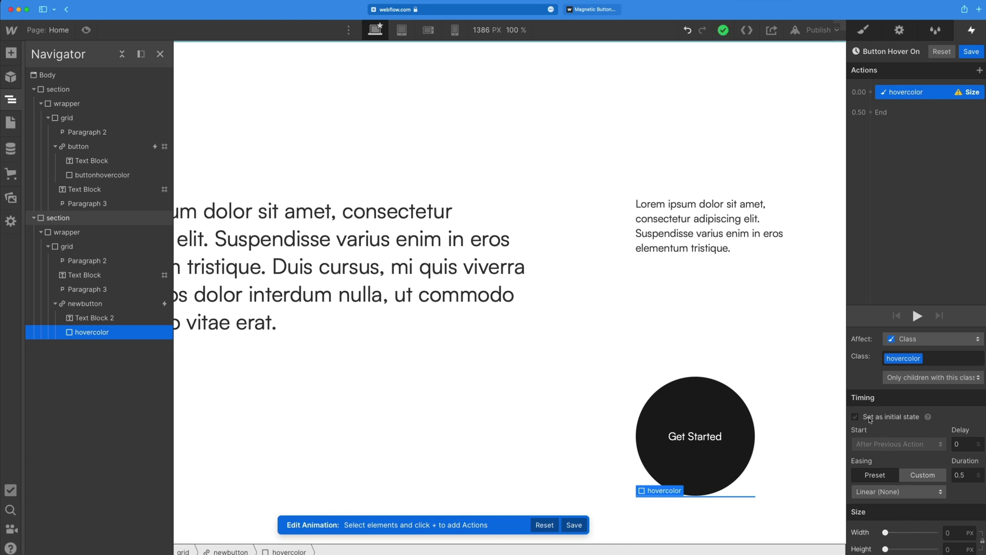
click(855, 417)
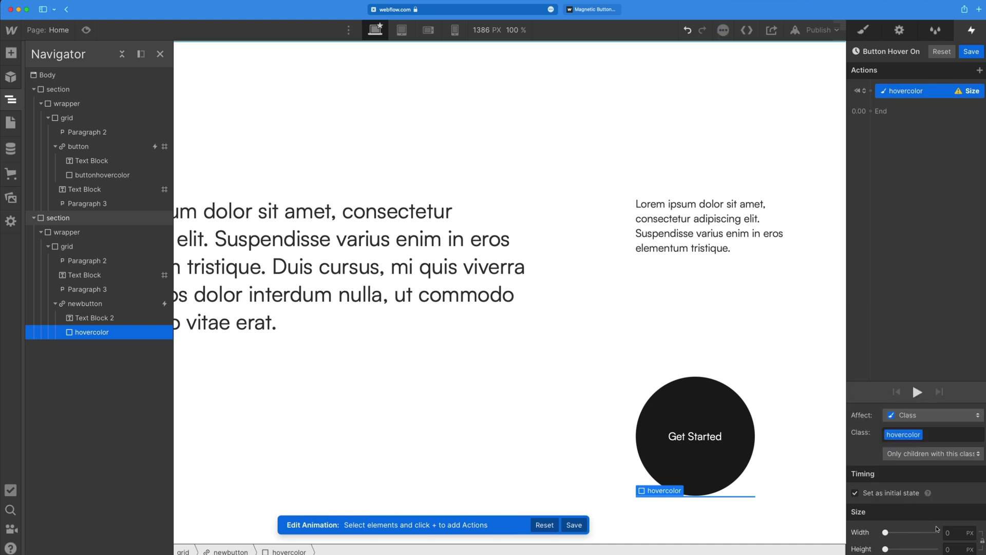
click(941, 549)
text(0%)
key(Return)
Duplicate the Size action with Height 100%, 0.3 s duration, In Out Quart easing, and preview it
right_click(931, 93)
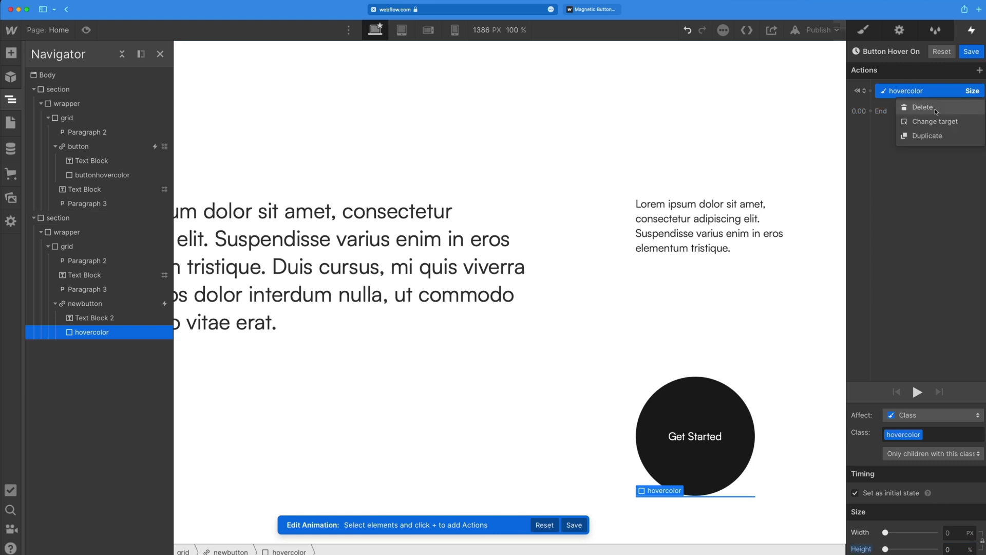
click(936, 137)
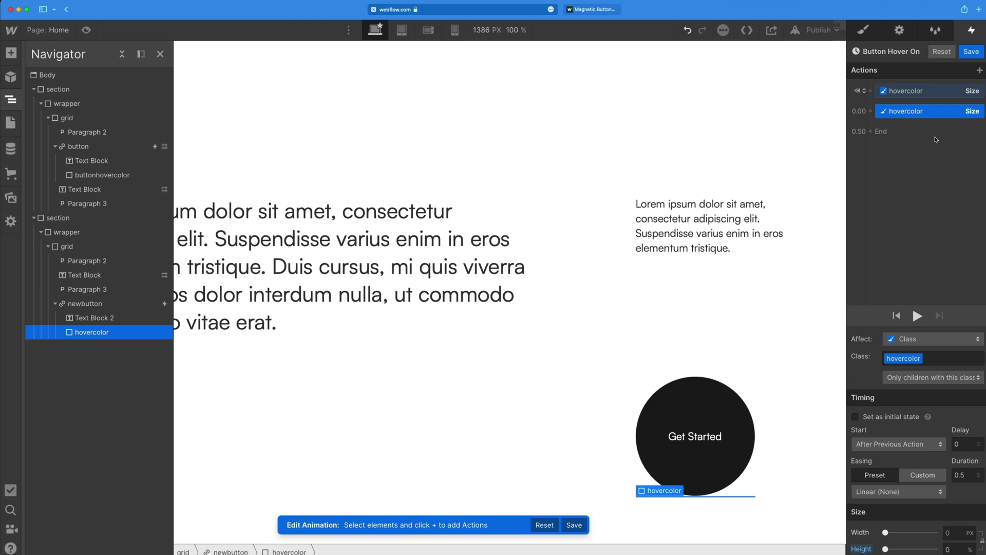
click(957, 548)
text(100)
key(Return)
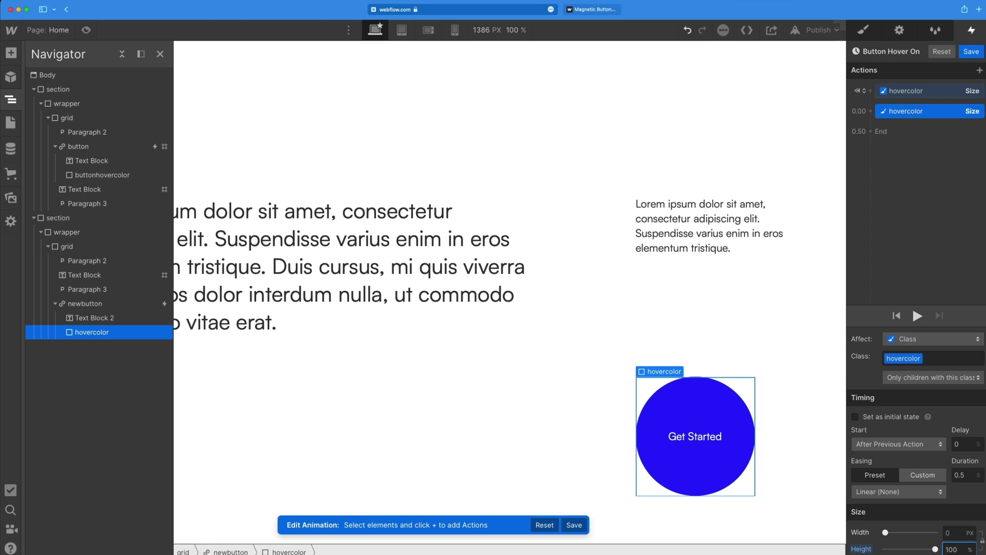
click(961, 475)
text(3)
click(929, 491)
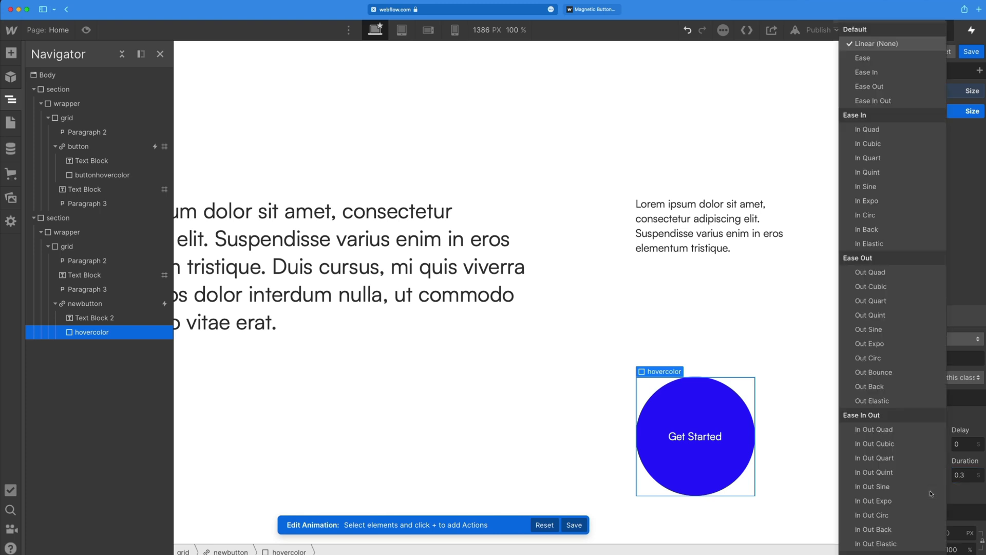
click(884, 461)
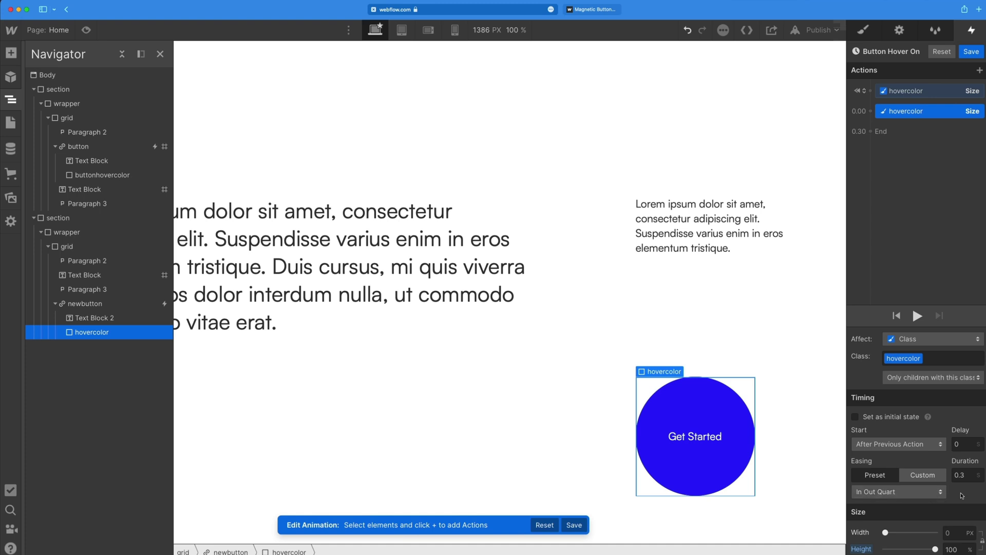
click(916, 316)
click(917, 316)
Save Button Hover On, then make hover-out start a new animation named 'Button Hover Out'
click(971, 52)
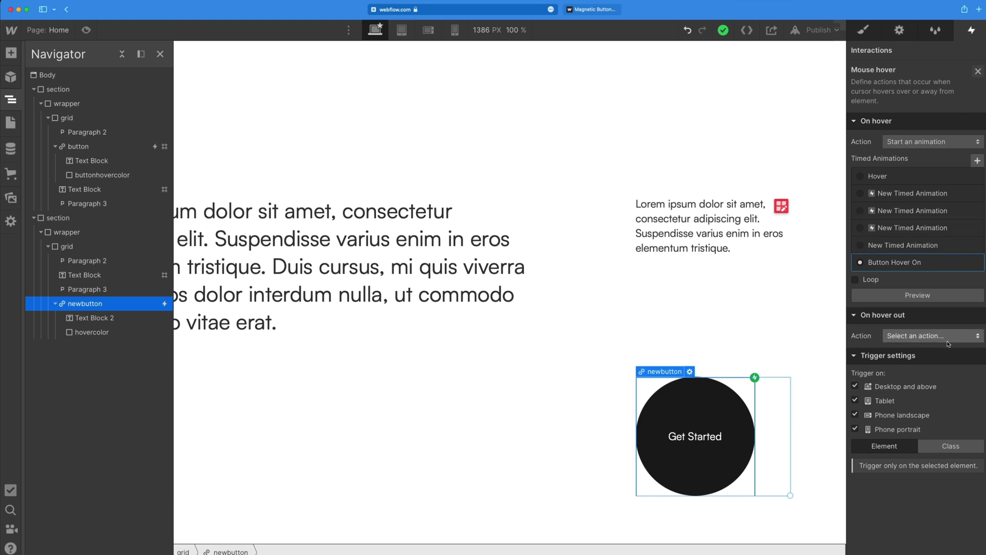
click(948, 339)
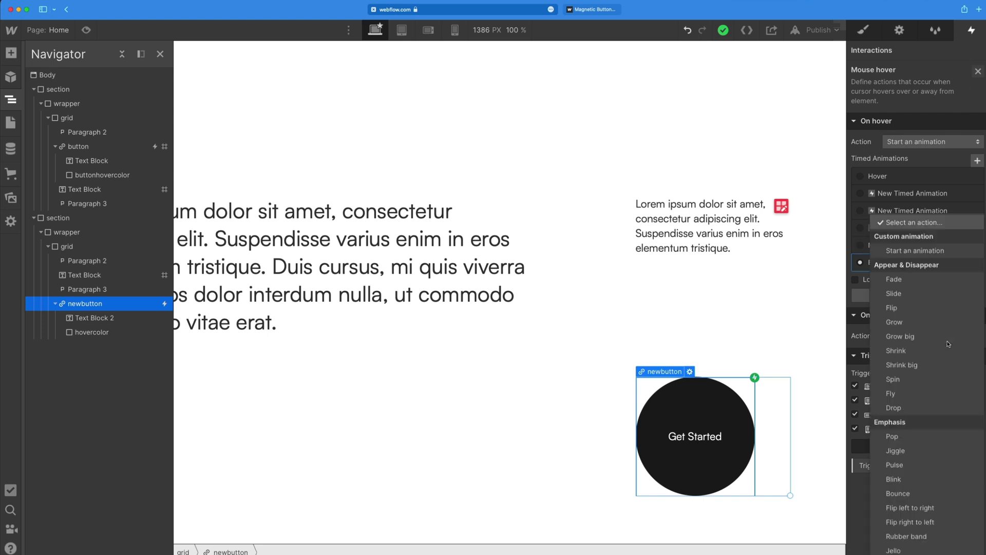
click(892, 253)
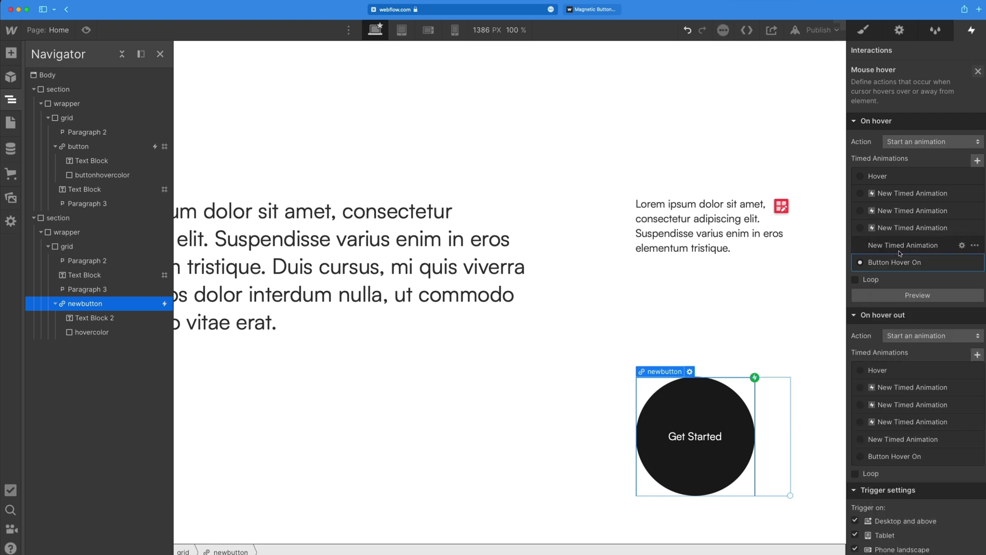
click(976, 355)
text(Bu)
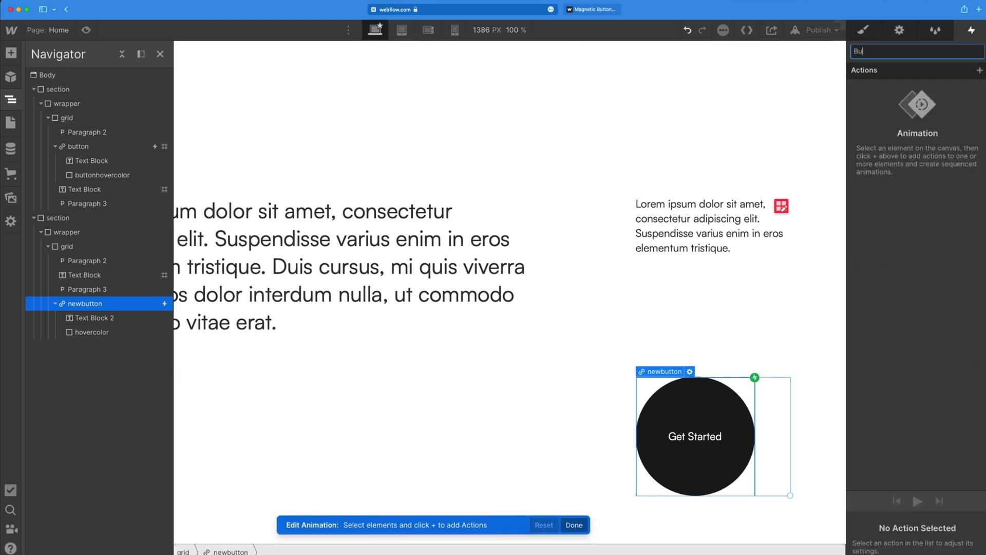
text(tton Hover Out)
key(Return)
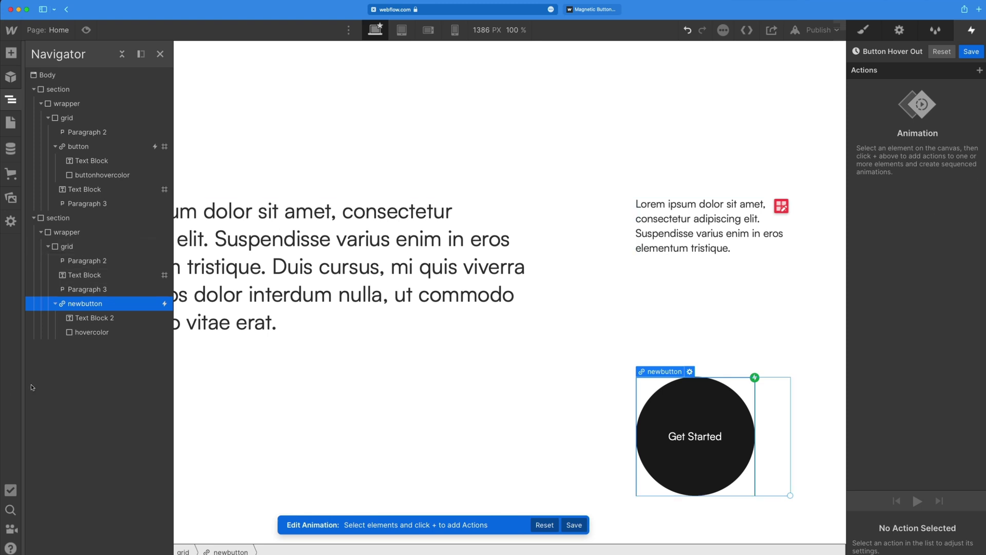
Shrink hovercolor to 0% height over 0.3 s with In Out Quart easing, and save
click(86, 333)
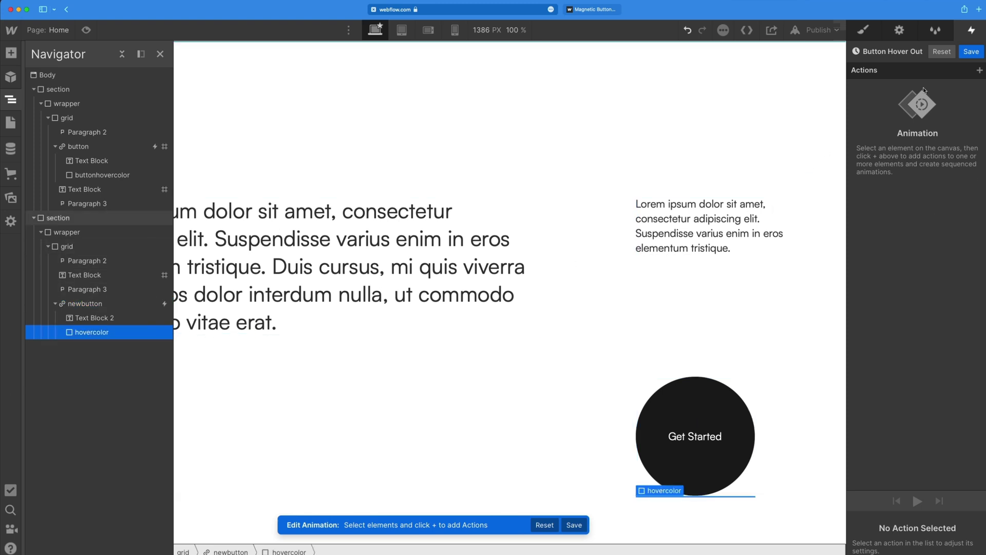
click(979, 71)
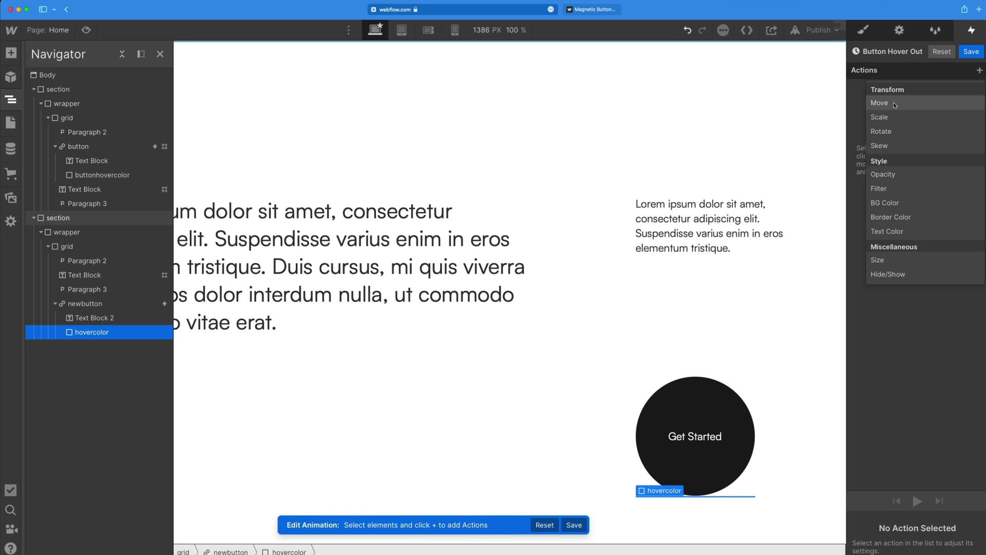
click(887, 262)
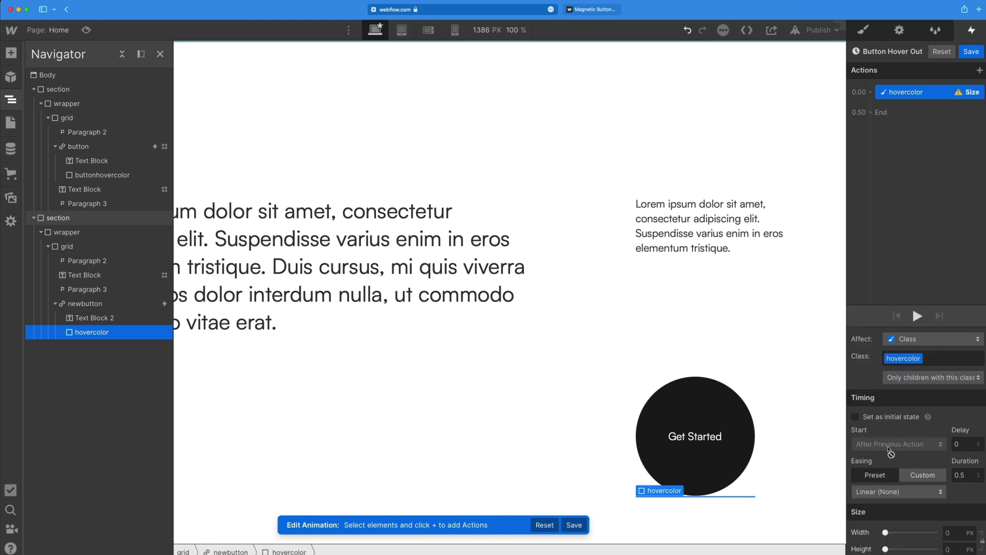
click(963, 476)
click(871, 491)
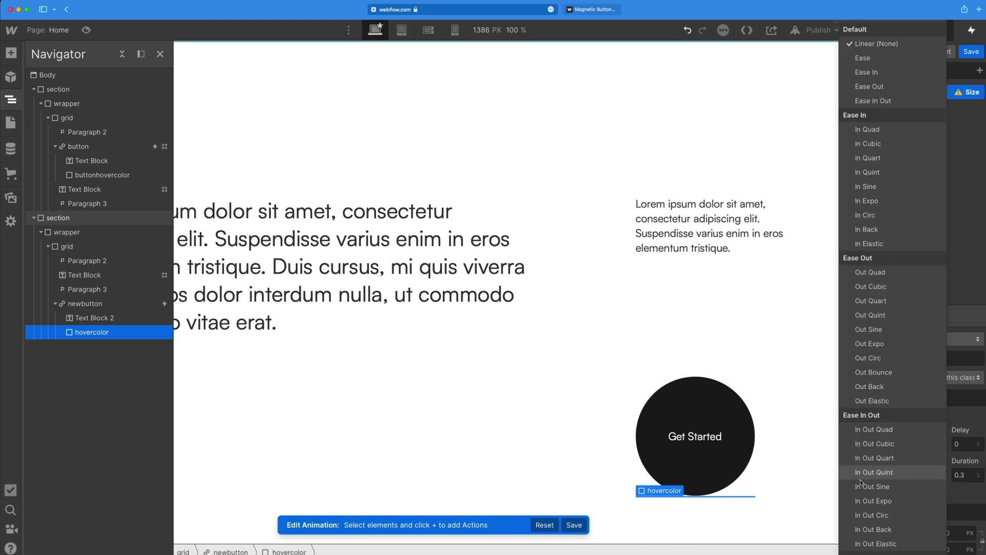
click(874, 459)
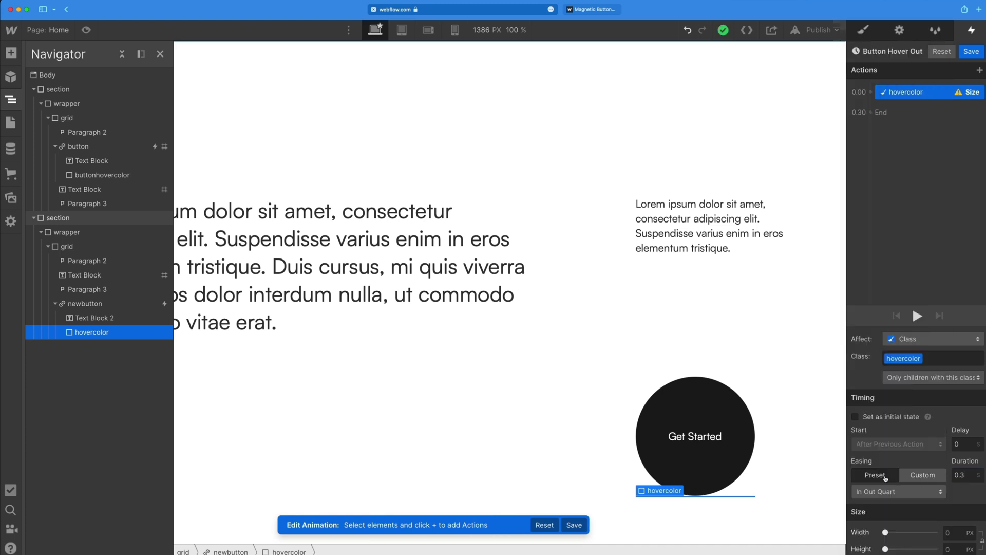
click(950, 548)
text(0%)
click(972, 51)
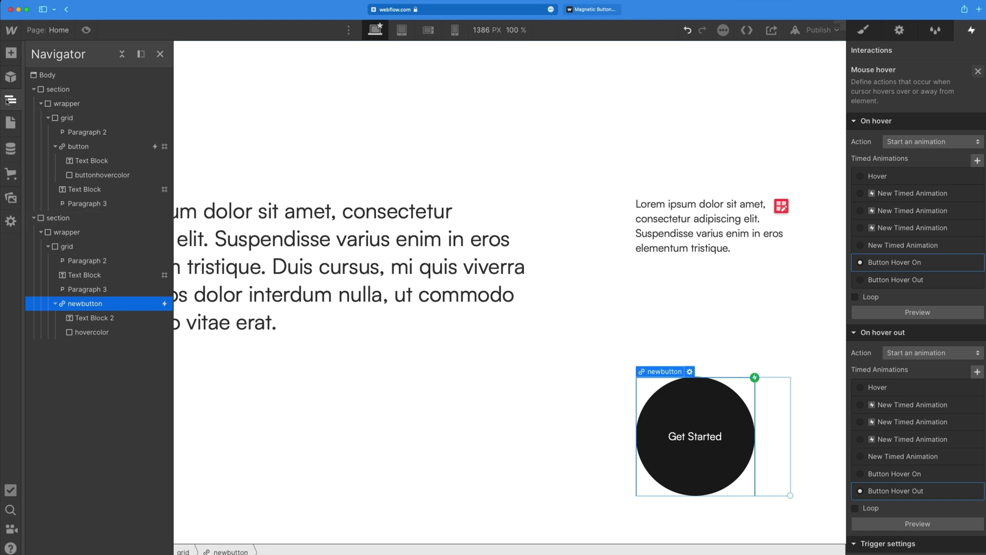
Preview the page, then return and show the Get Started circle's style settings
click(86, 30)
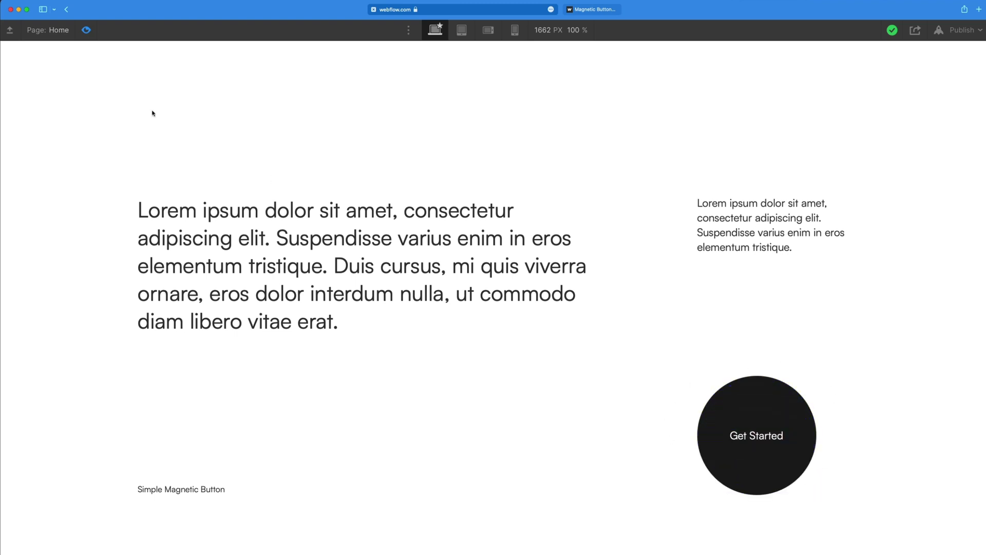
click(87, 30)
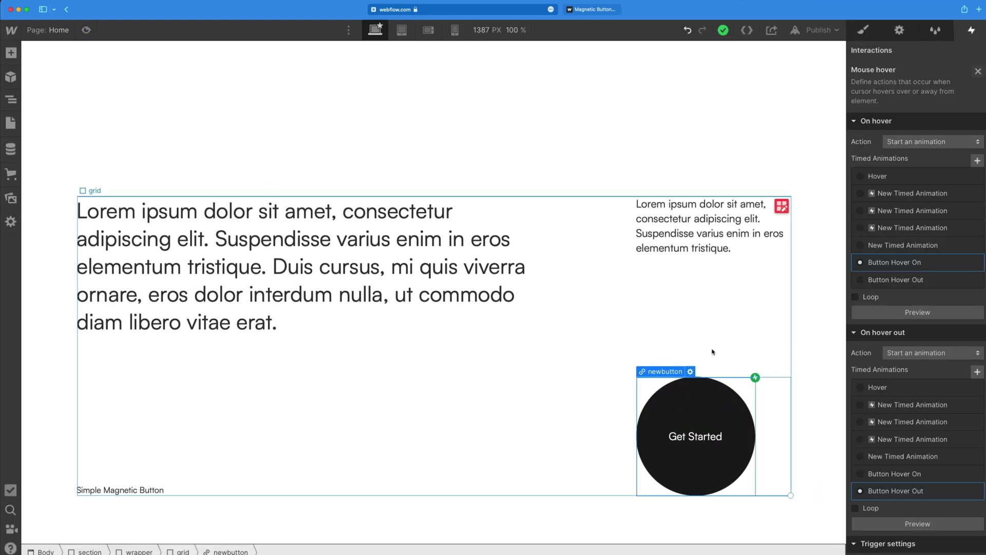
click(714, 352)
click(702, 403)
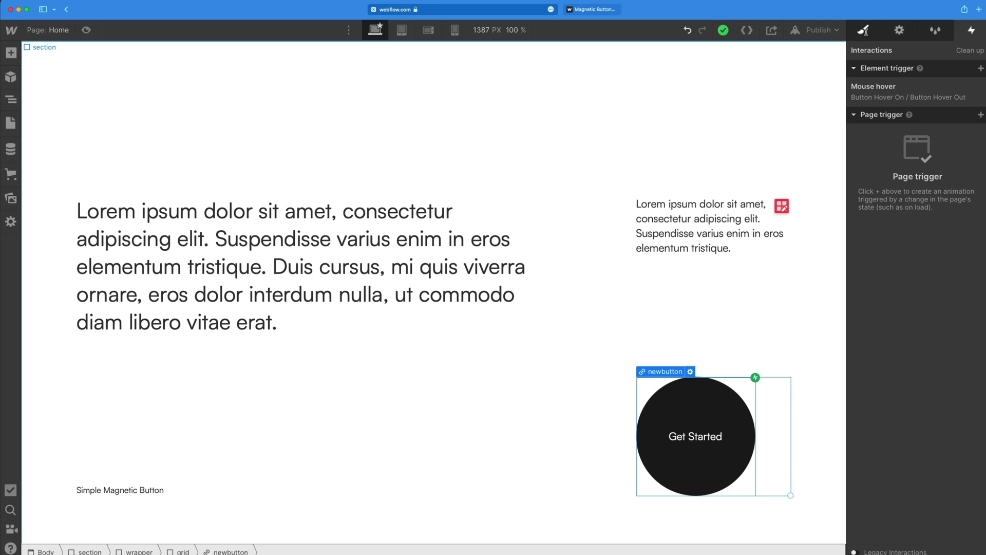
click(864, 31)
Preview the page again to test the button's blue hover fill, then exit
scroll(901, 359, down, 8)
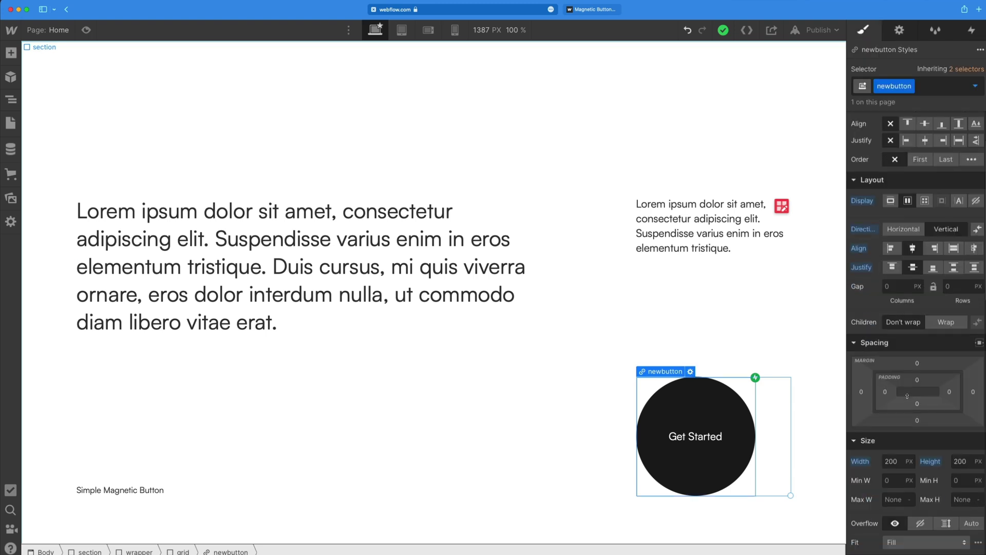
scroll(905, 398, down, 3)
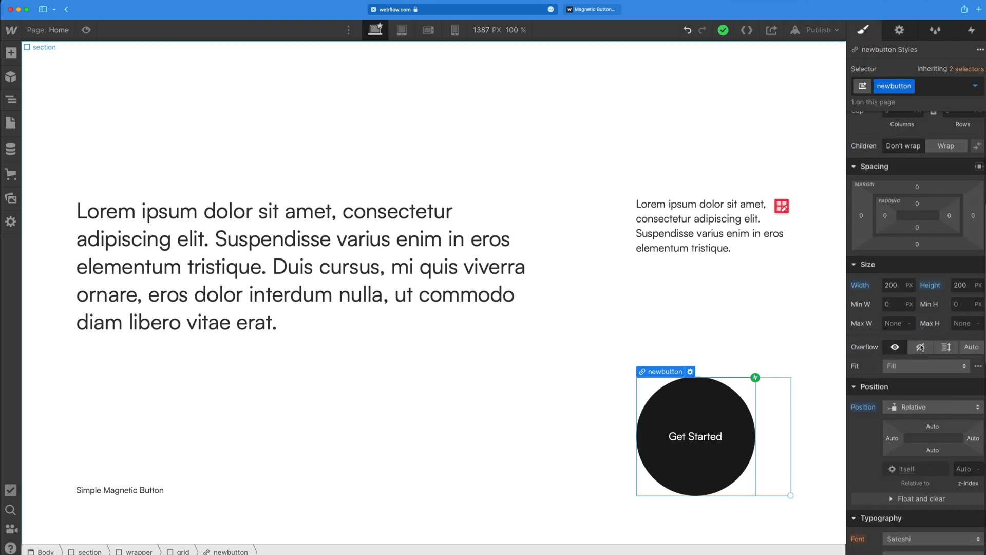
click(86, 29)
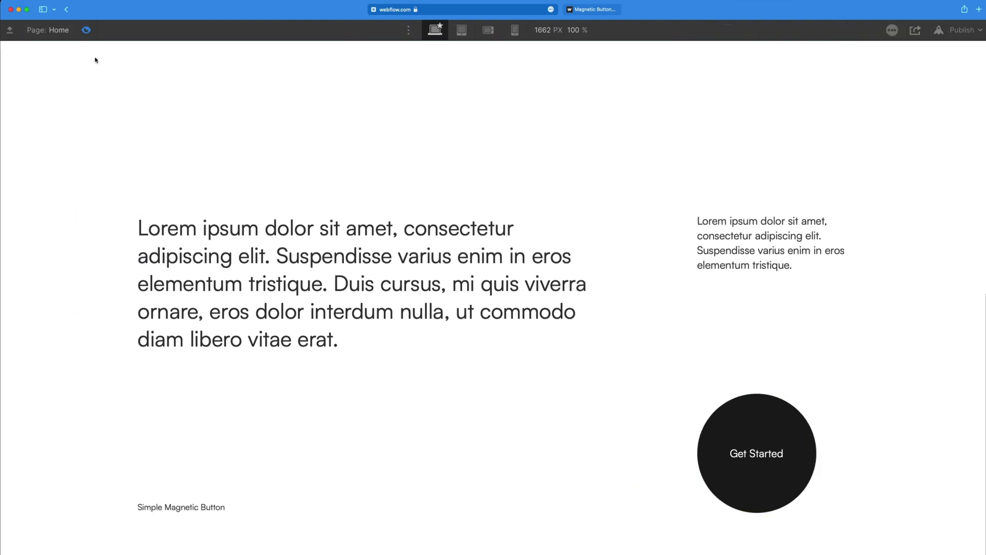
scroll(535, 412, down, 1)
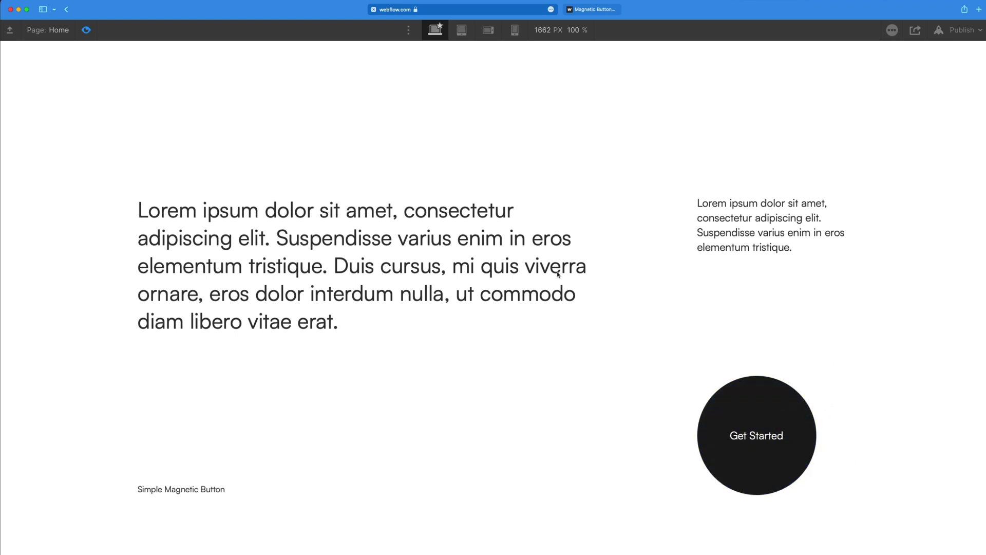
click(85, 30)
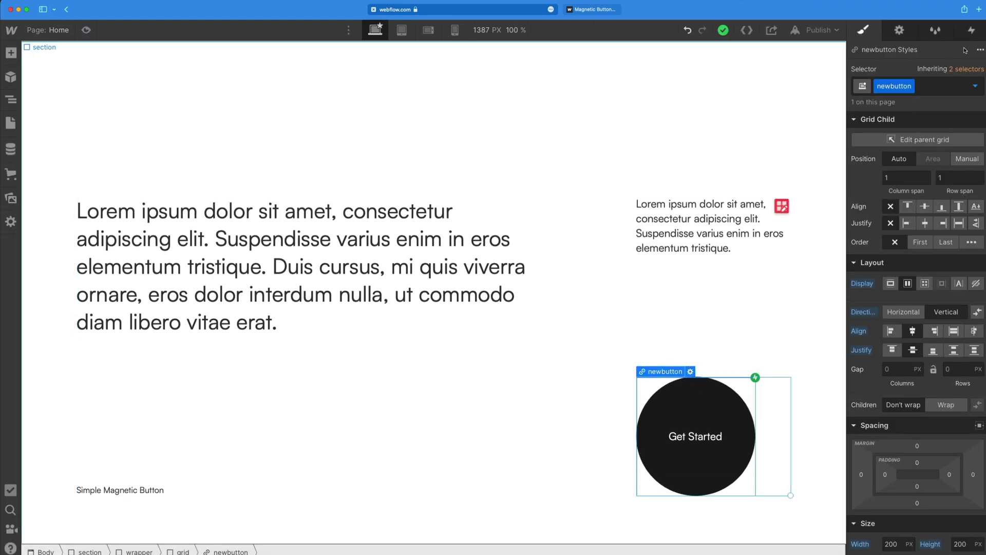
Add a mouse-move-over-element trigger playing a new mouse animation 'Hovering on Button'
click(970, 32)
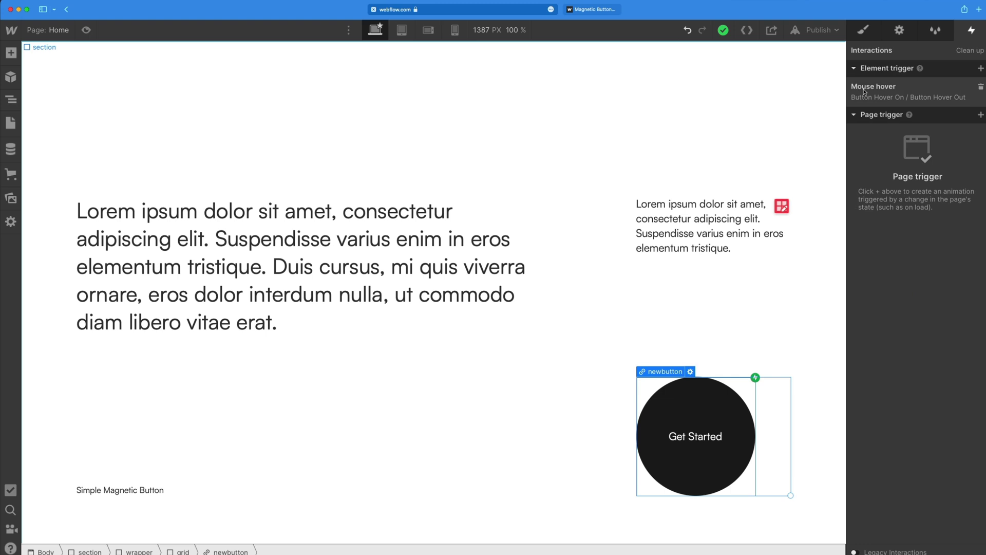
click(981, 69)
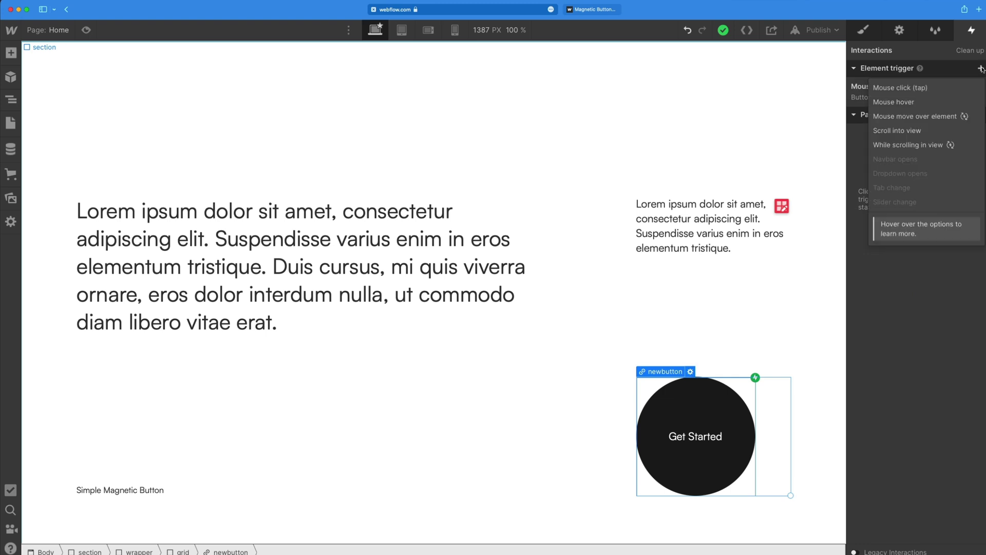
click(950, 116)
click(923, 143)
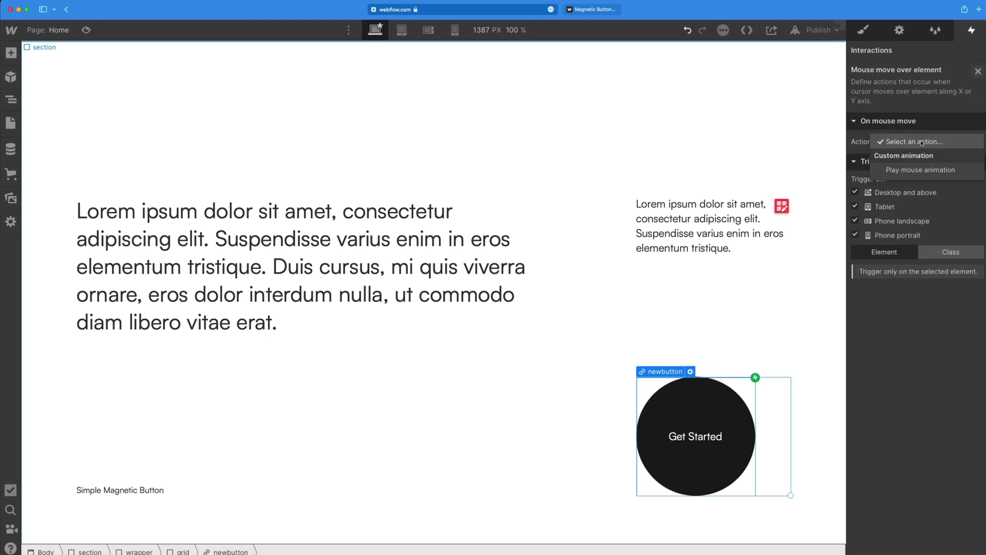
click(906, 170)
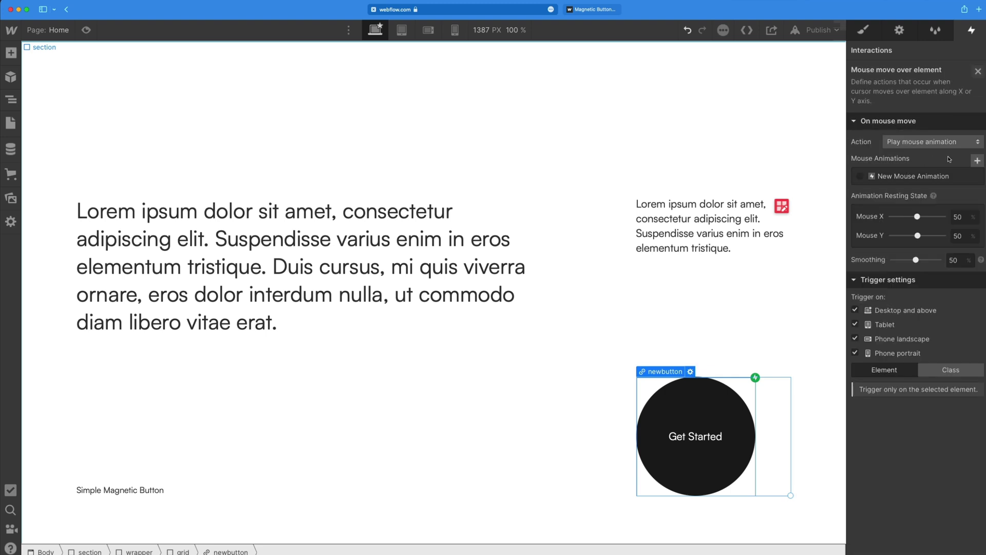
click(977, 160)
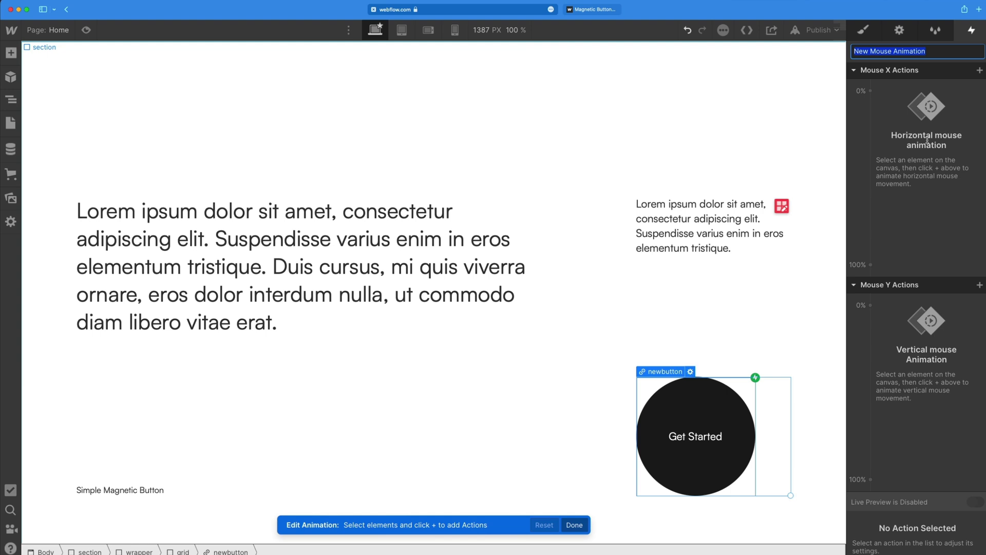
text(Hovering on Button with)
key(Return)
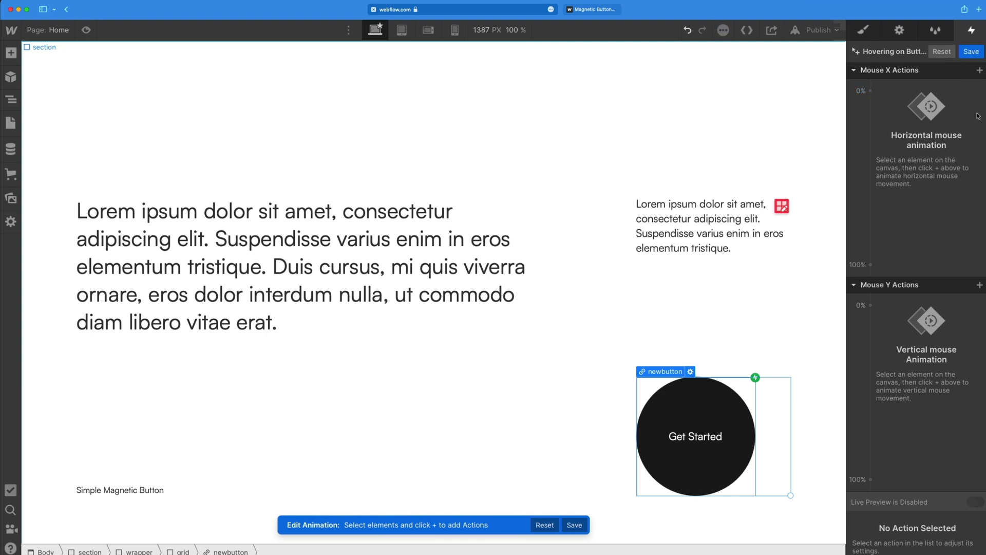
Add a Mouse X move for the button: -70 px at 0%, 70 px at 100%, checked in live preview
click(979, 70)
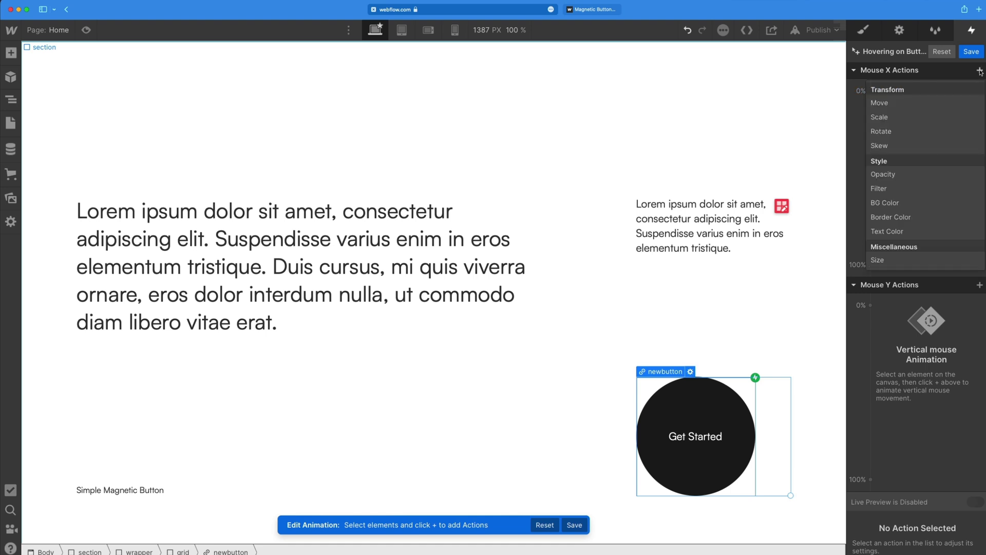
click(885, 102)
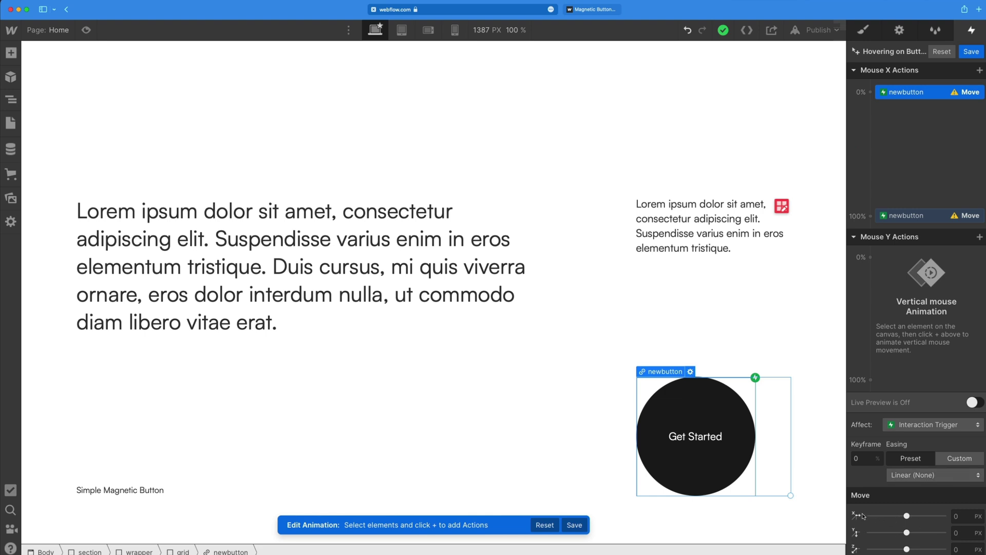
click(959, 515)
text(-70)
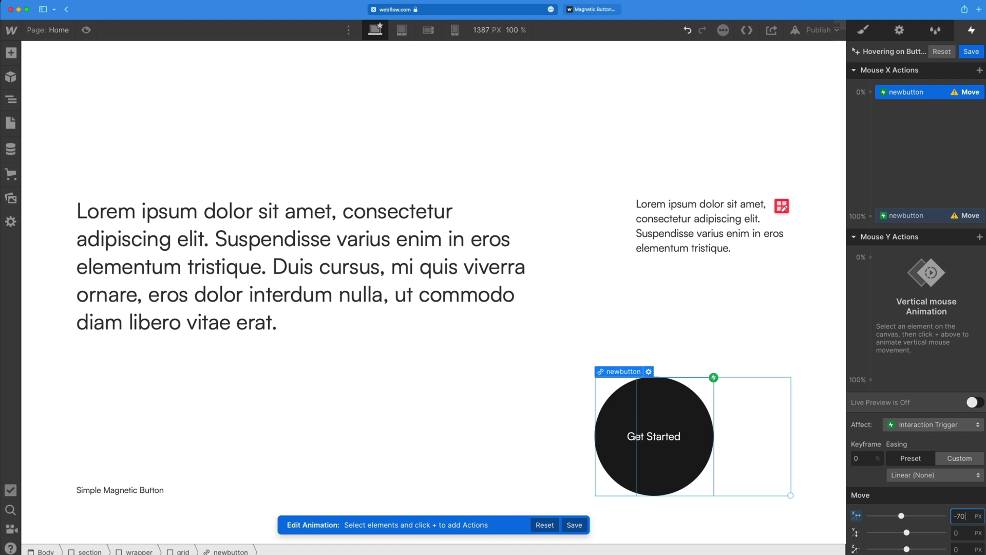
click(922, 215)
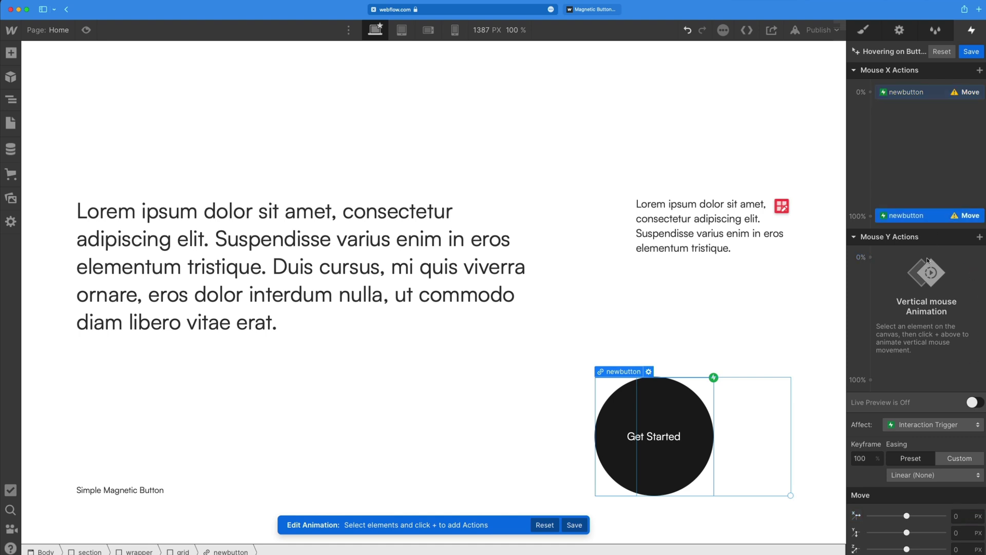
click(959, 515)
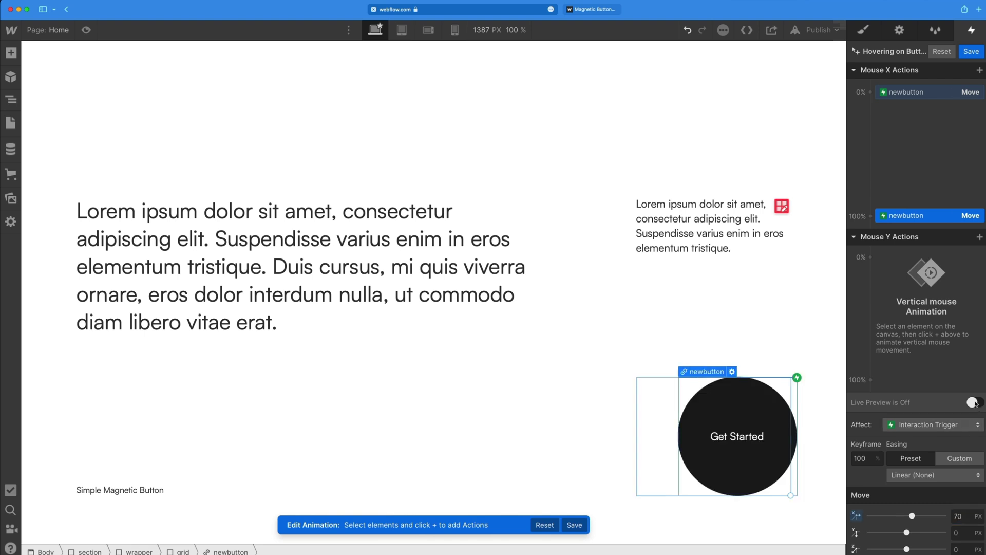
click(976, 402)
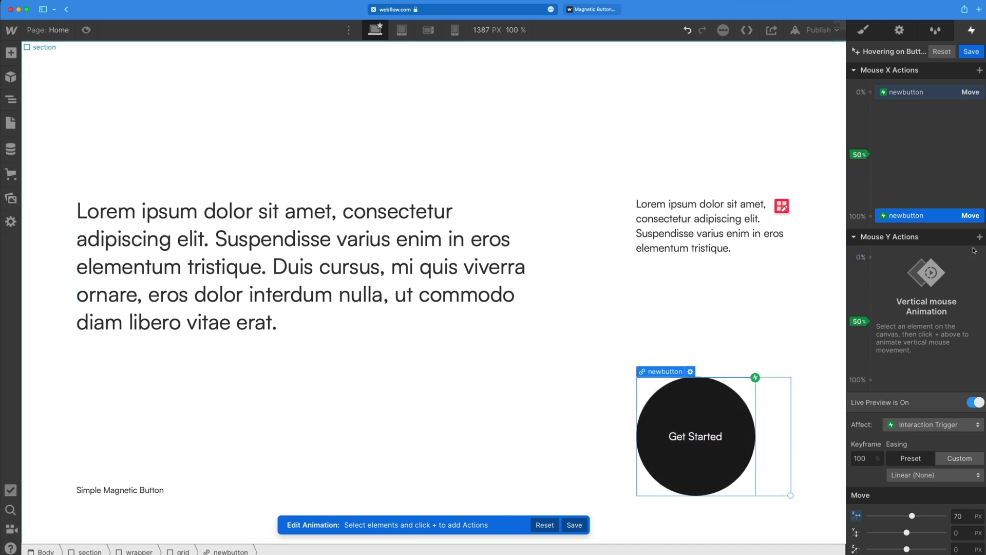
click(972, 403)
Add a Mouse Y move for the button: -70 px at 0%, 70 px at 100%, with live preview on
click(979, 236)
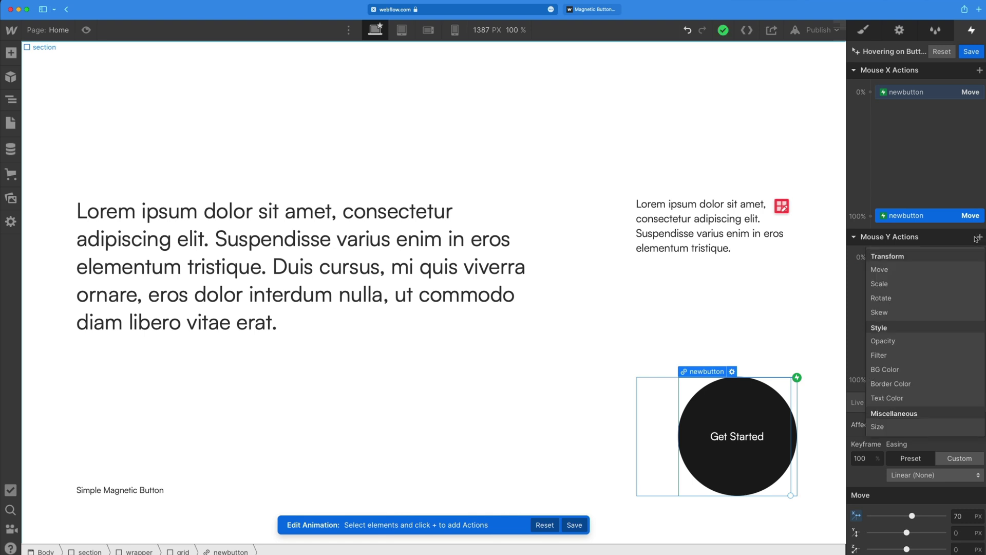
click(886, 271)
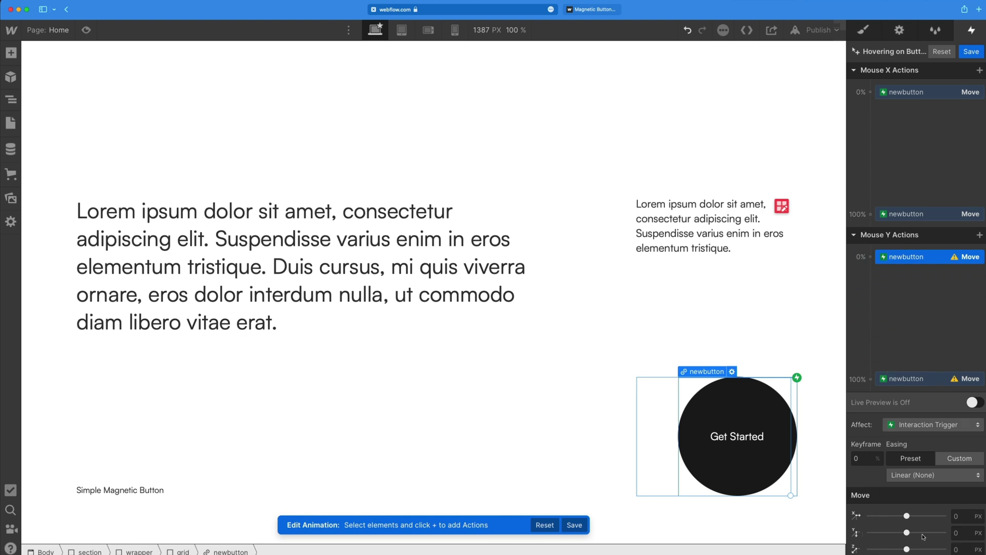
click(960, 532)
text(-7)
key(Return)
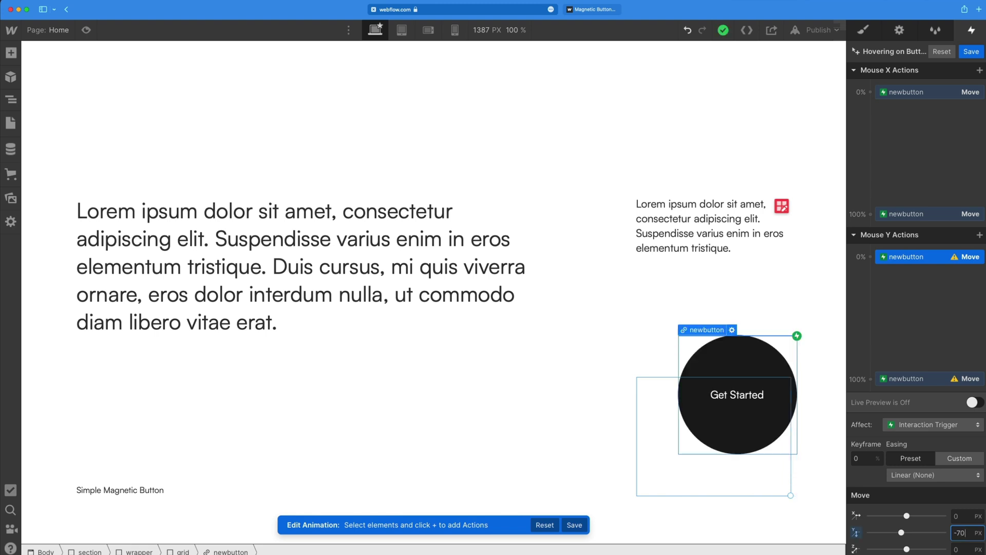
click(910, 381)
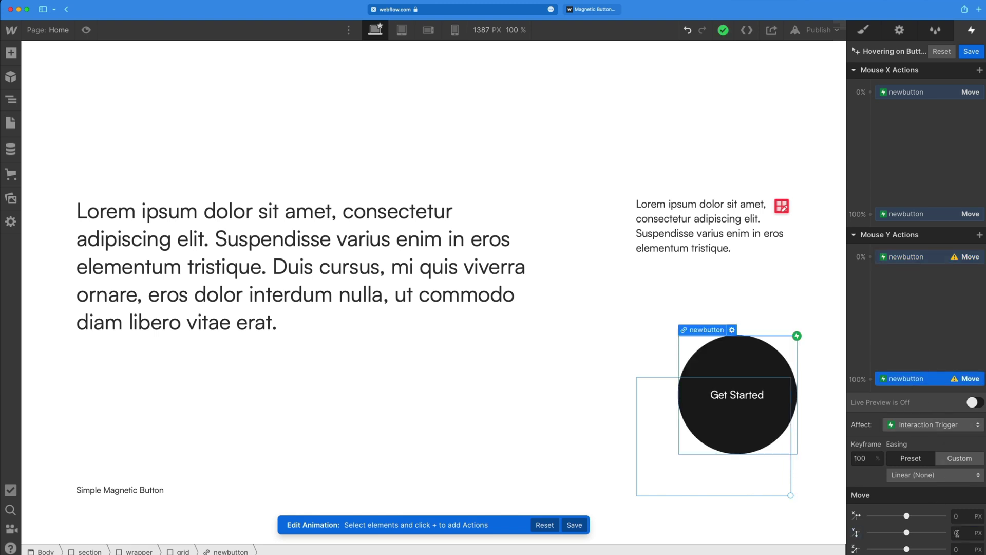
click(957, 532)
text(70)
key(Return)
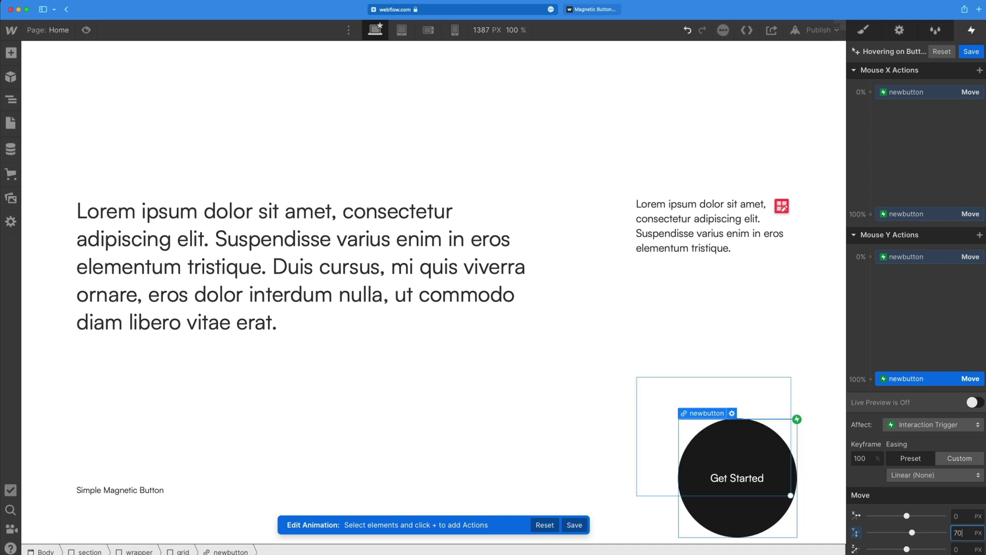
click(976, 405)
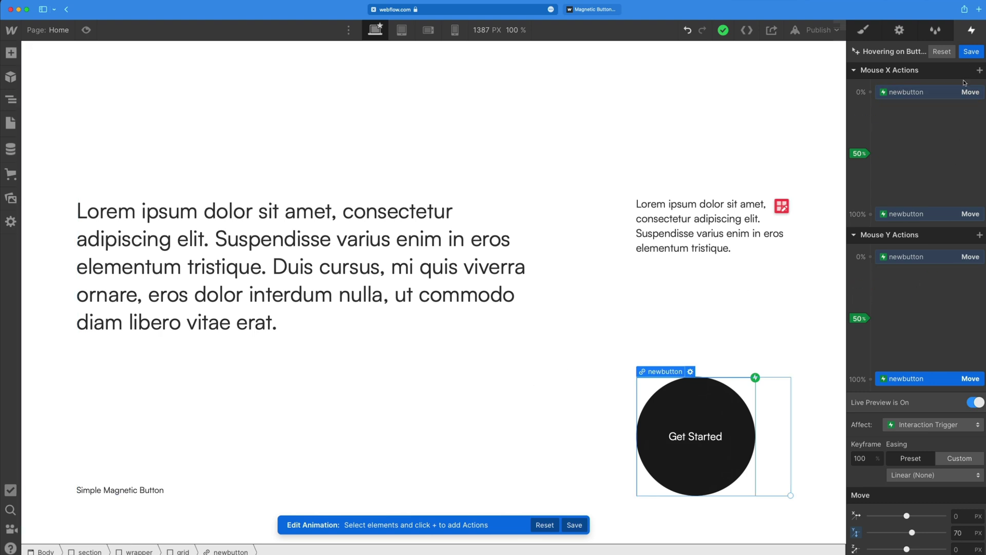
Select Text Block 2 and give it Mouse X move actions at the 0% and 100% keyframes
click(11, 100)
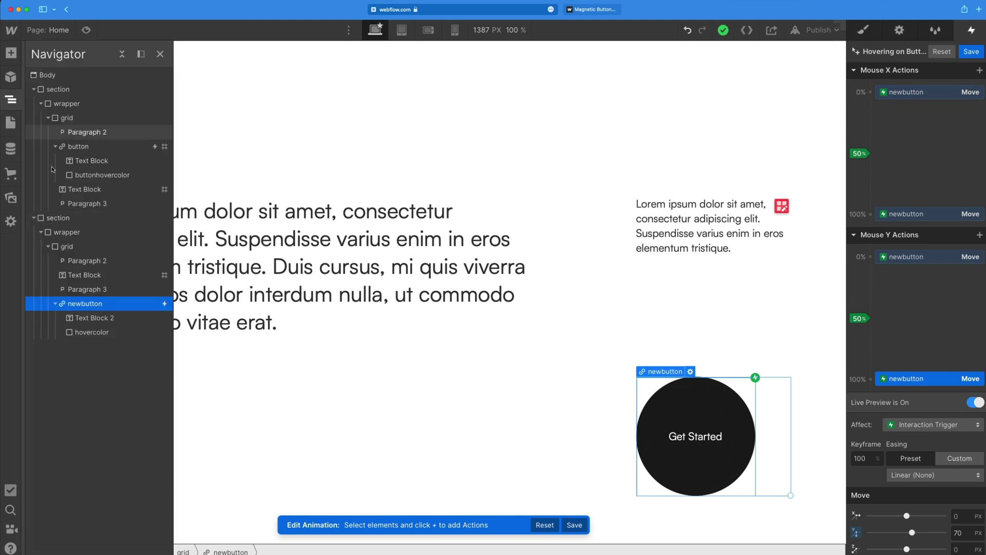
click(81, 318)
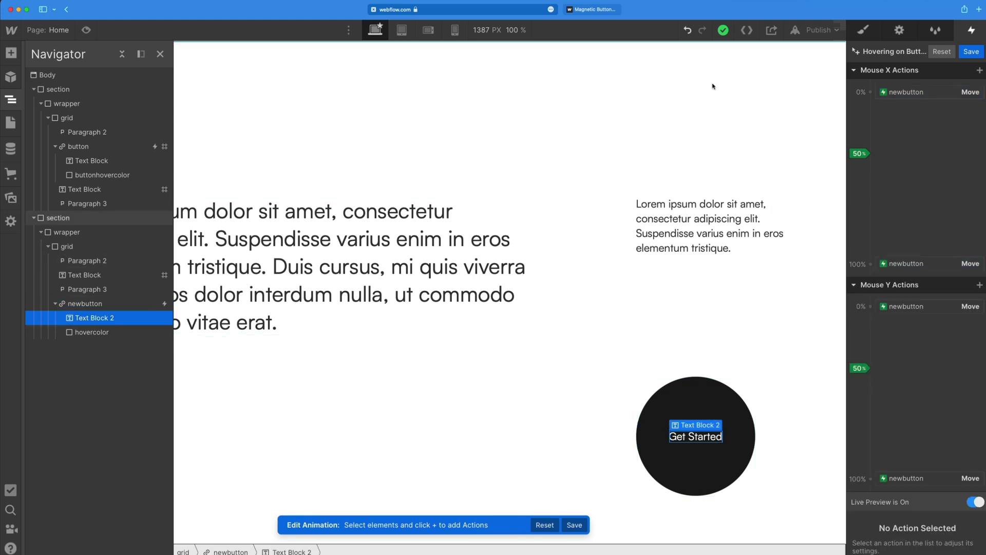
click(979, 72)
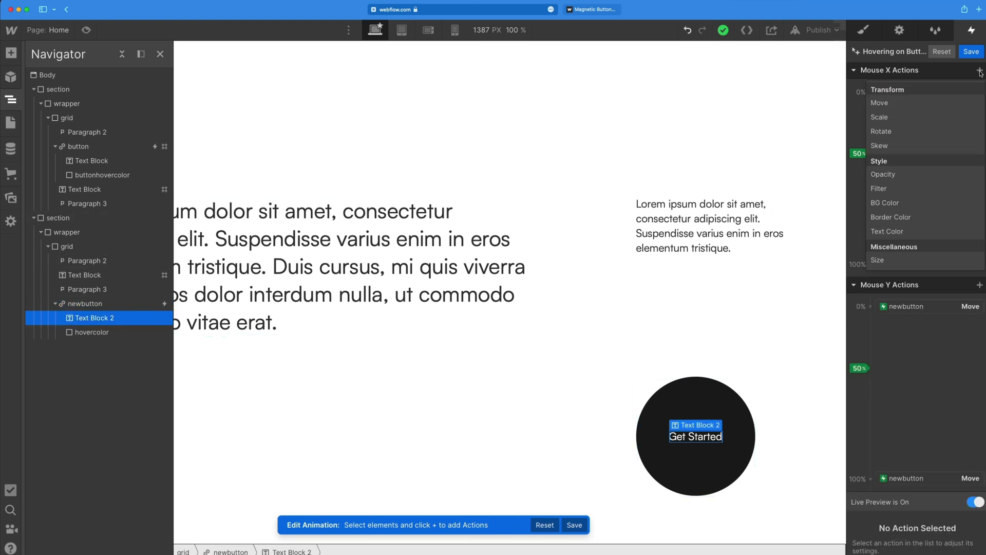
click(888, 103)
right_click(911, 106)
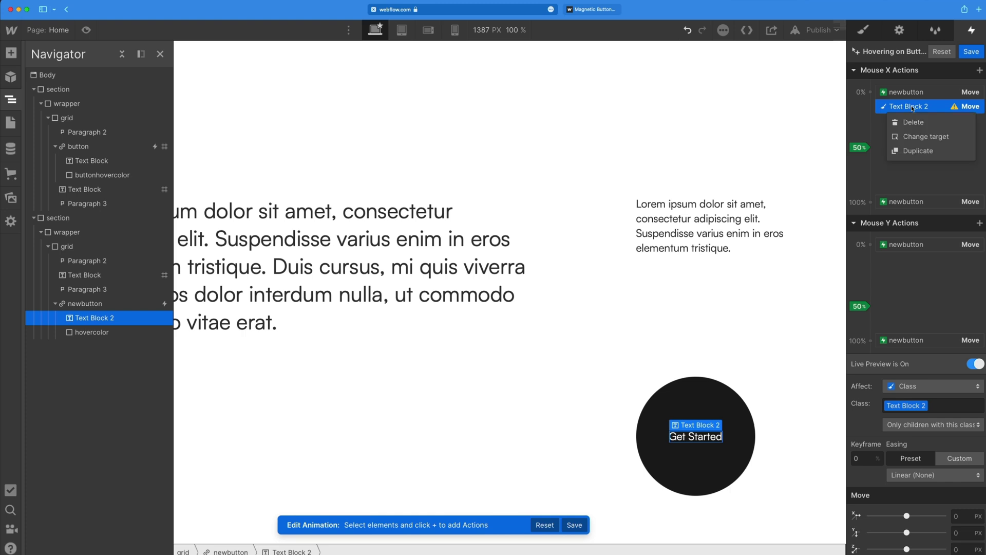
click(916, 151)
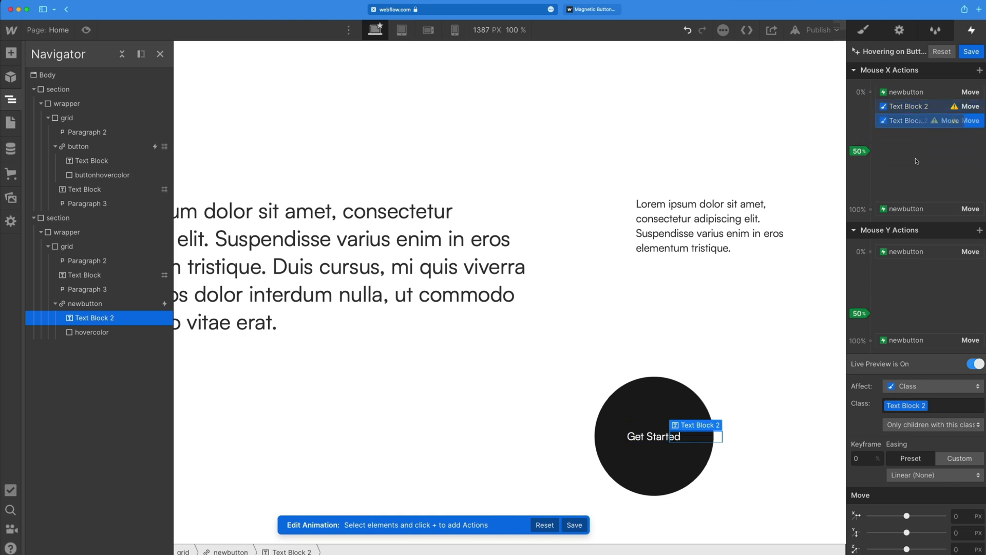
drag(914, 120, 914, 210)
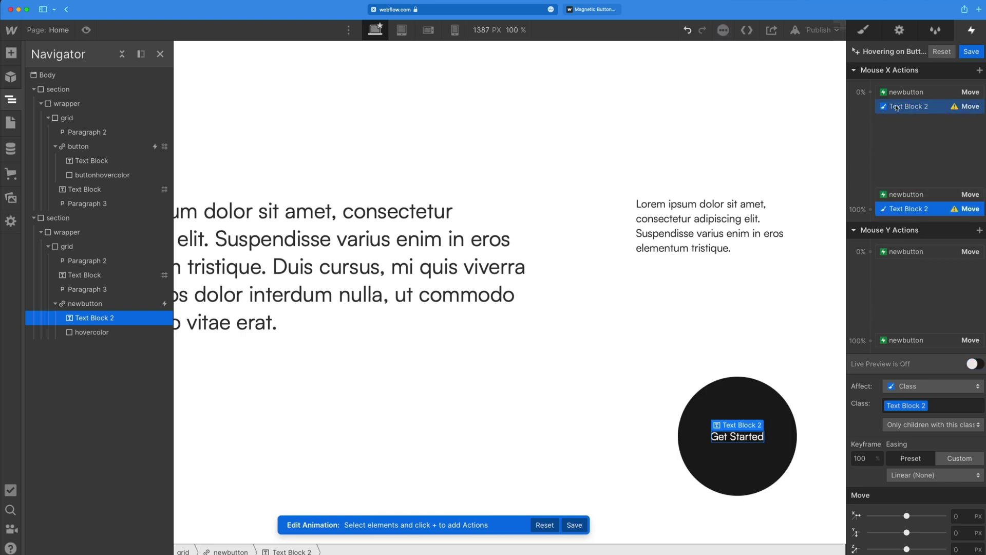
Set the text's horizontal offset to -25 px at 0% and 25 px at 100%
click(921, 107)
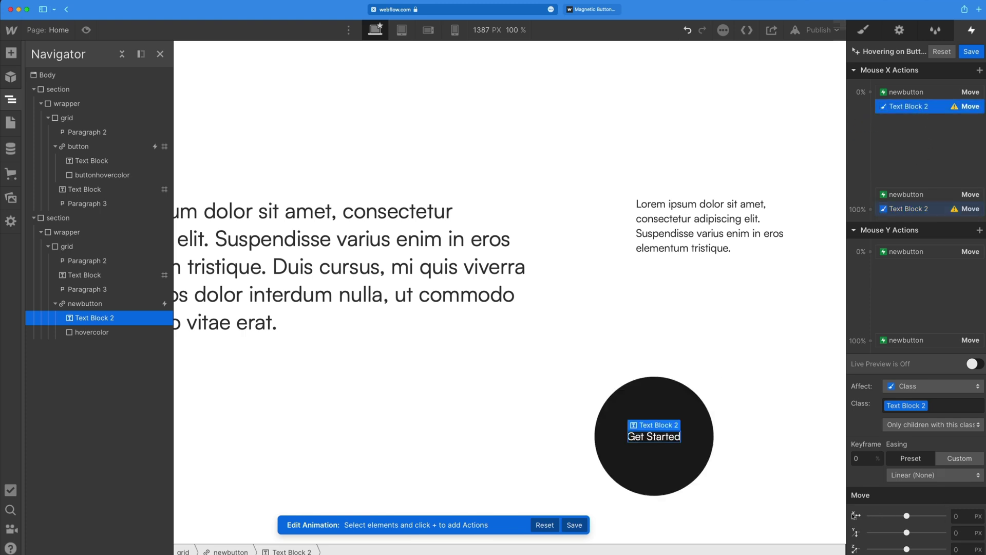
click(965, 517)
click(912, 211)
click(963, 516)
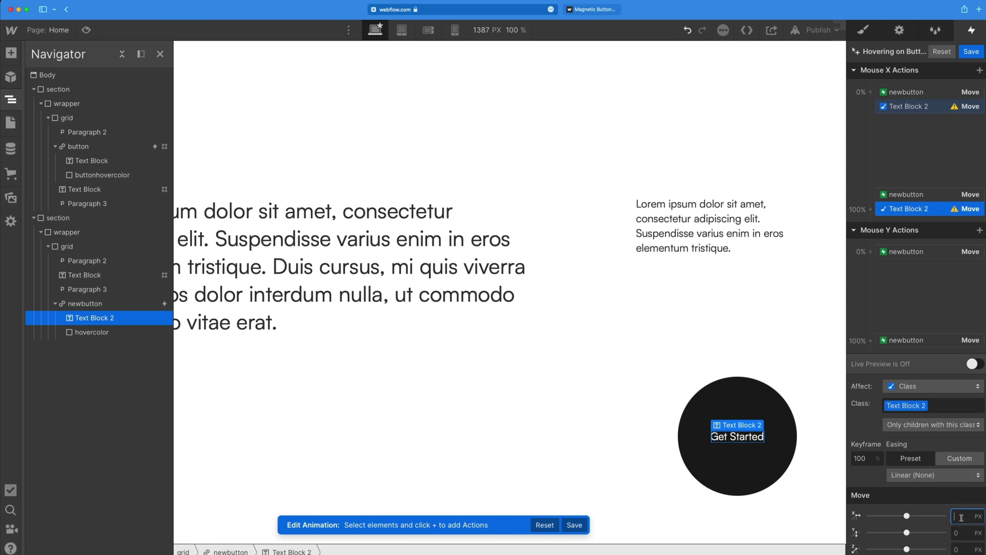
text(25)
key(Return)
Add Mouse Y move actions for the text at the 0% and 100% keyframes
click(979, 230)
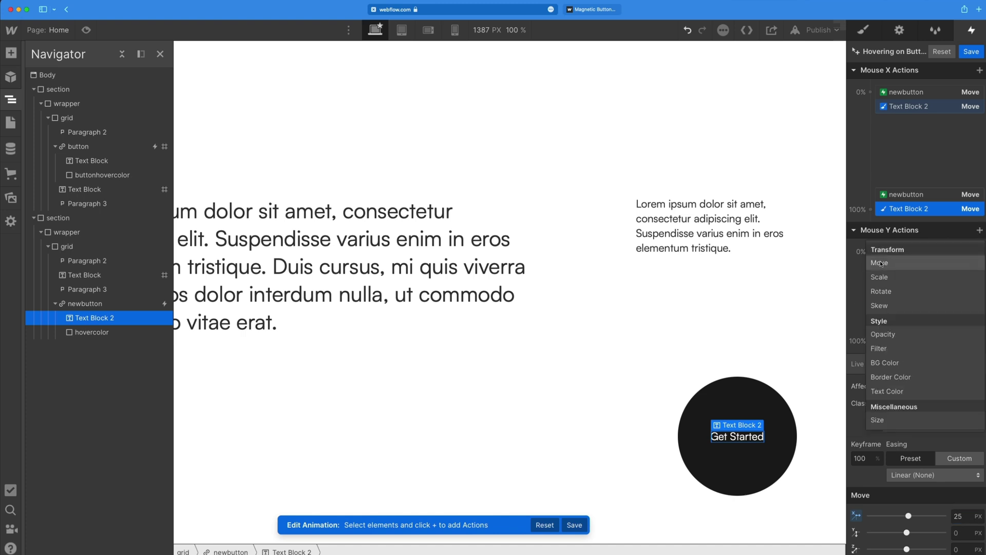
click(880, 263)
right_click(893, 262)
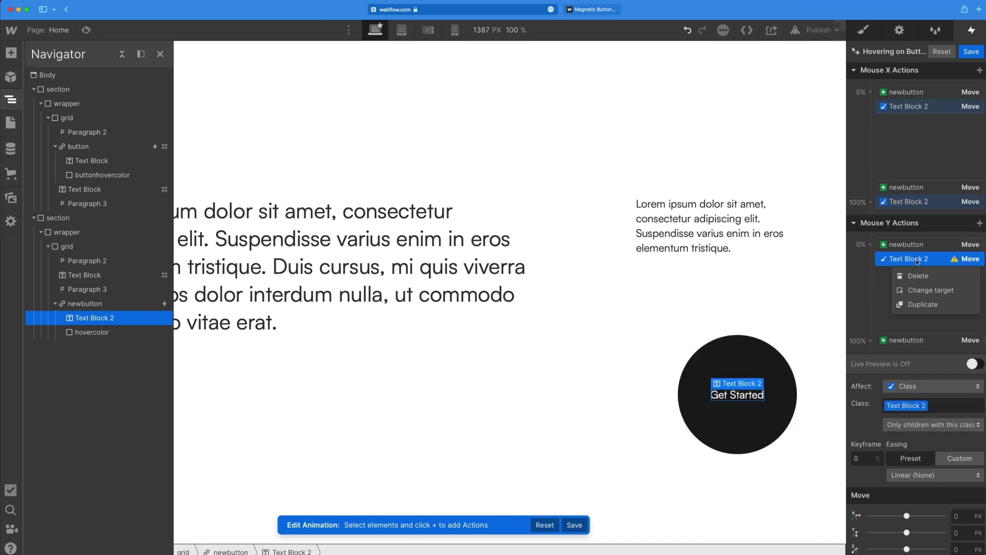
click(919, 304)
drag(912, 266, 912, 340)
Set the text's vertical offset to -25 px at 0% and 25 px at 100%, with live preview on
click(948, 252)
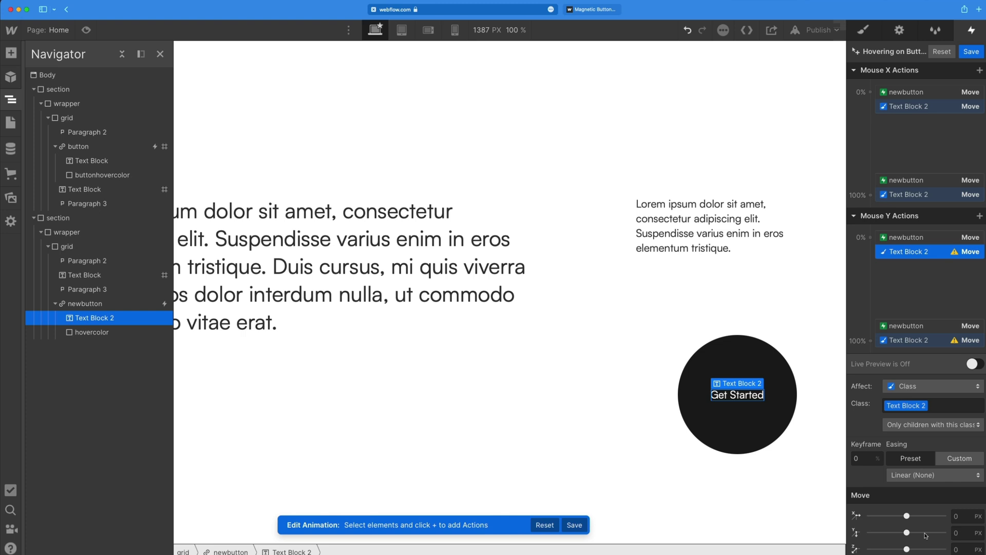
click(956, 533)
click(919, 341)
click(961, 533)
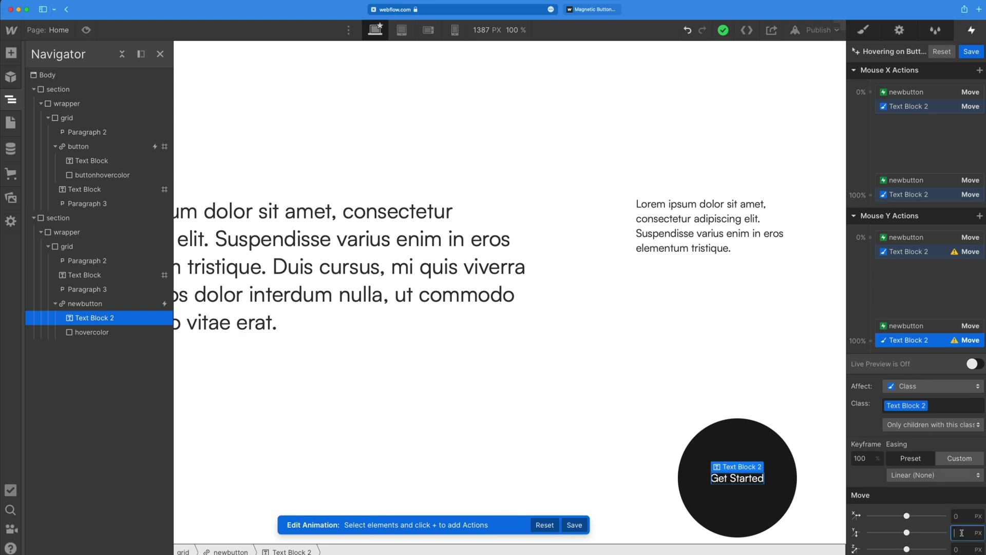
text(25)
key(Return)
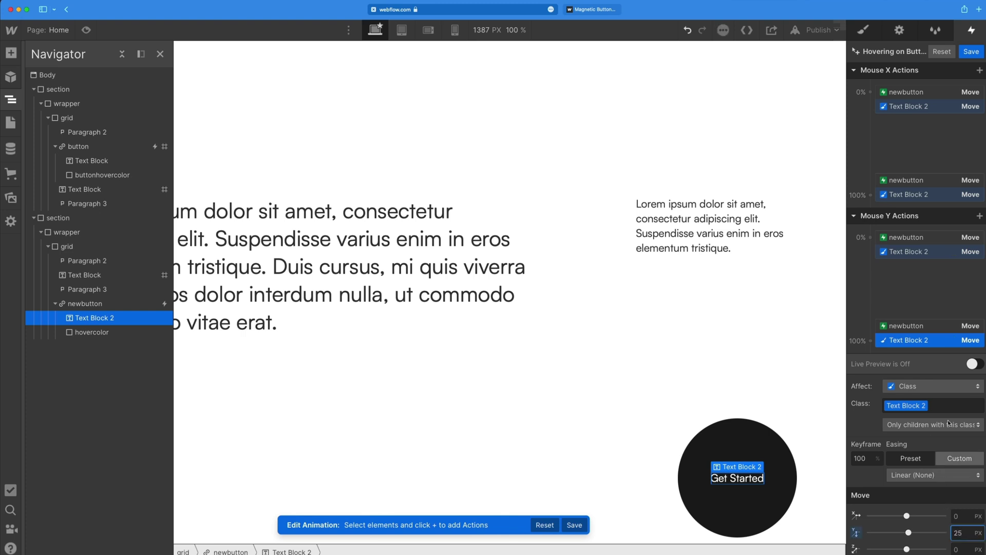
click(975, 363)
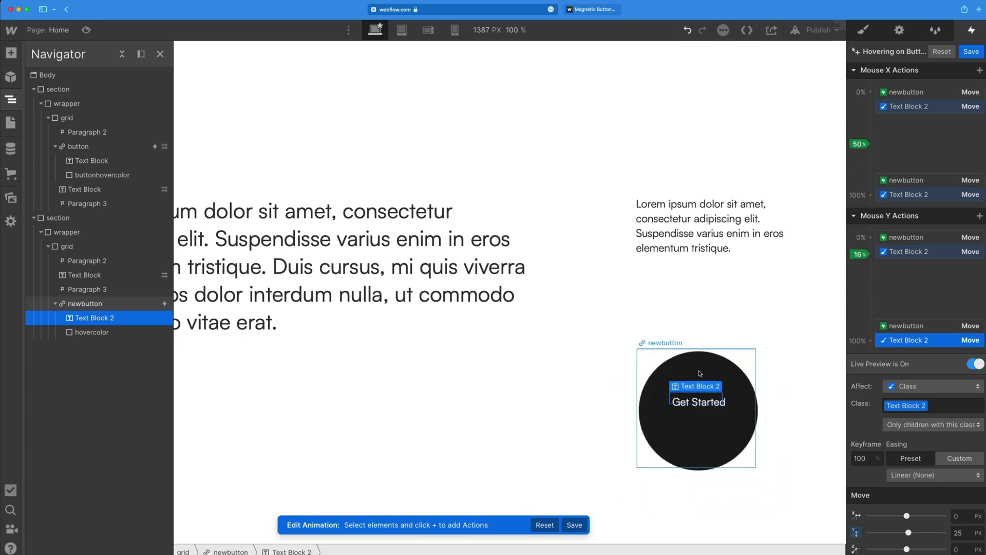
Save the 'Hovering on Button' animation, nudge its smoothing, and preview the magnetic button
click(971, 51)
drag(916, 279, 916, 278)
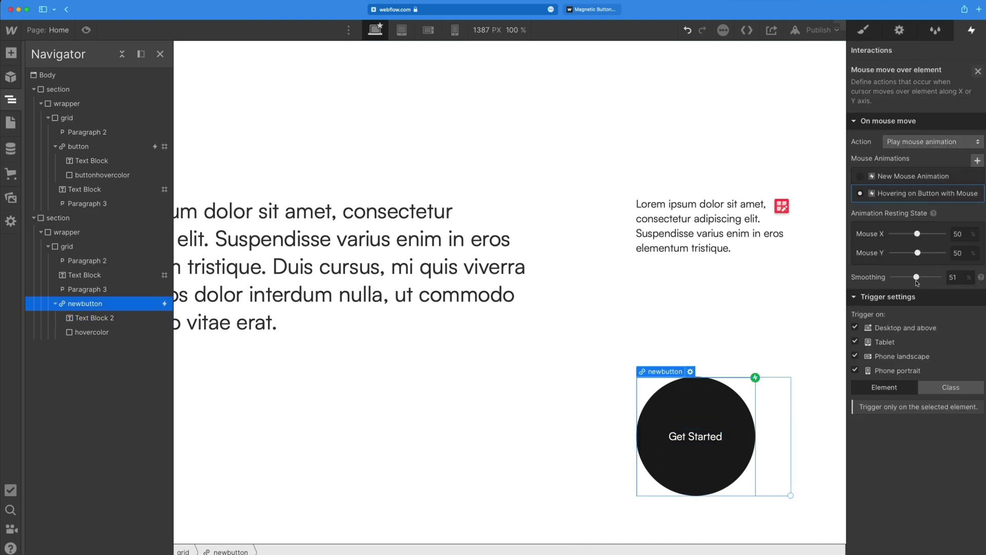
click(86, 30)
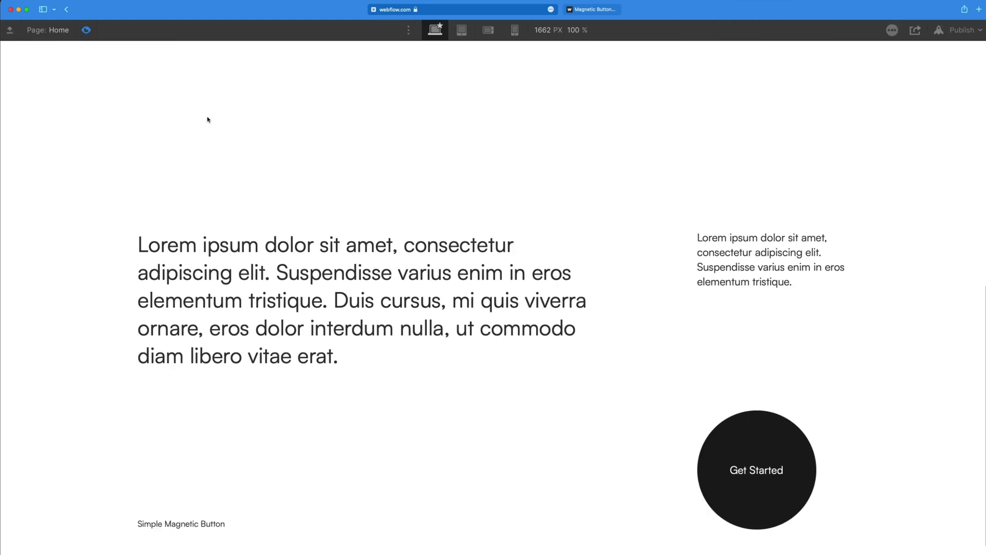
scroll(659, 308, down, 1)
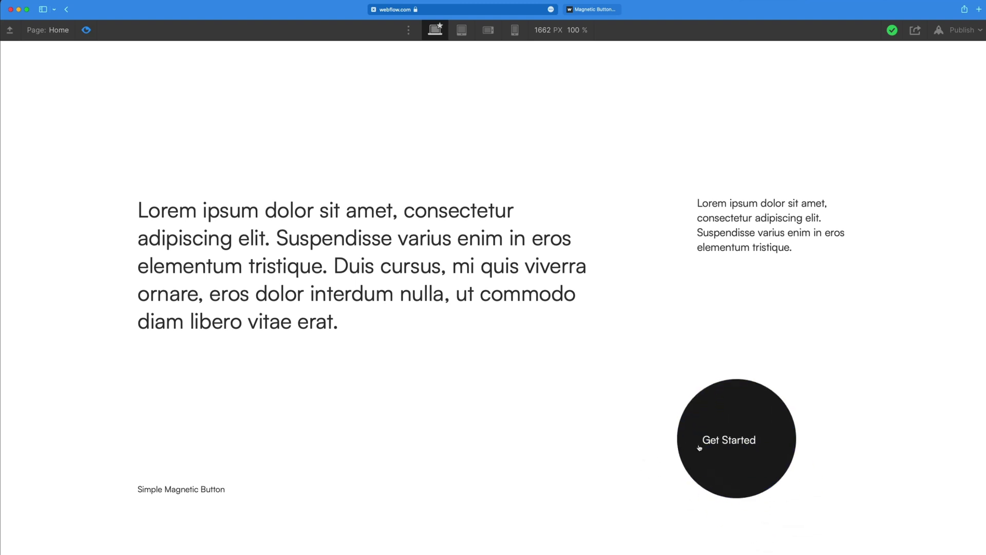
scroll(665, 399, down, 10)
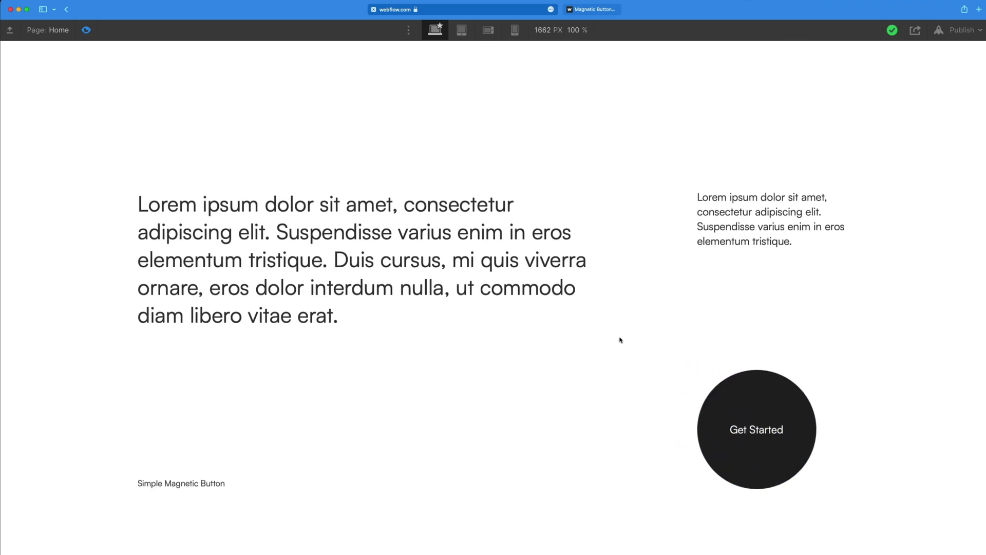
Back in the Designer, select the Get Started button and open its Button Hover Out animation
click(86, 30)
click(695, 402)
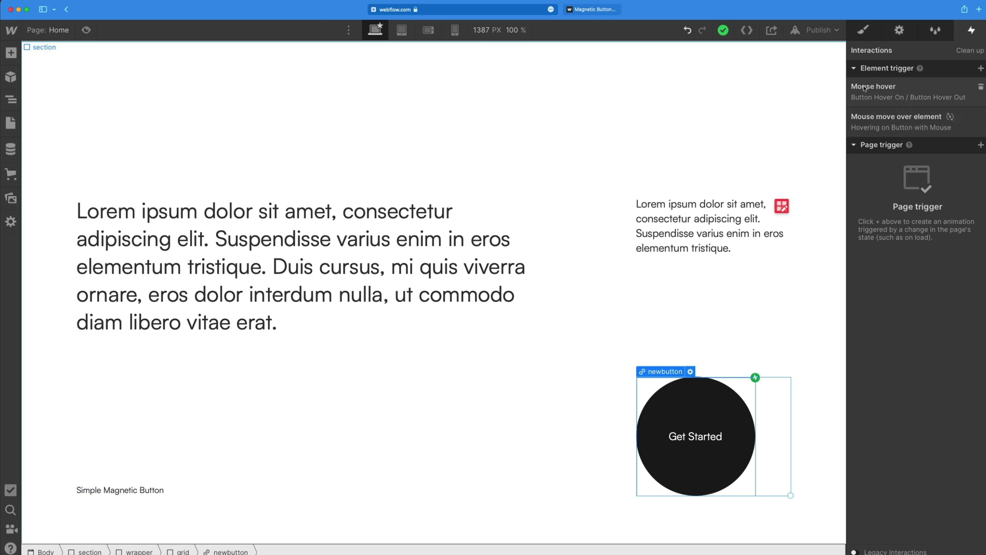
click(882, 88)
scroll(904, 308, down, 5)
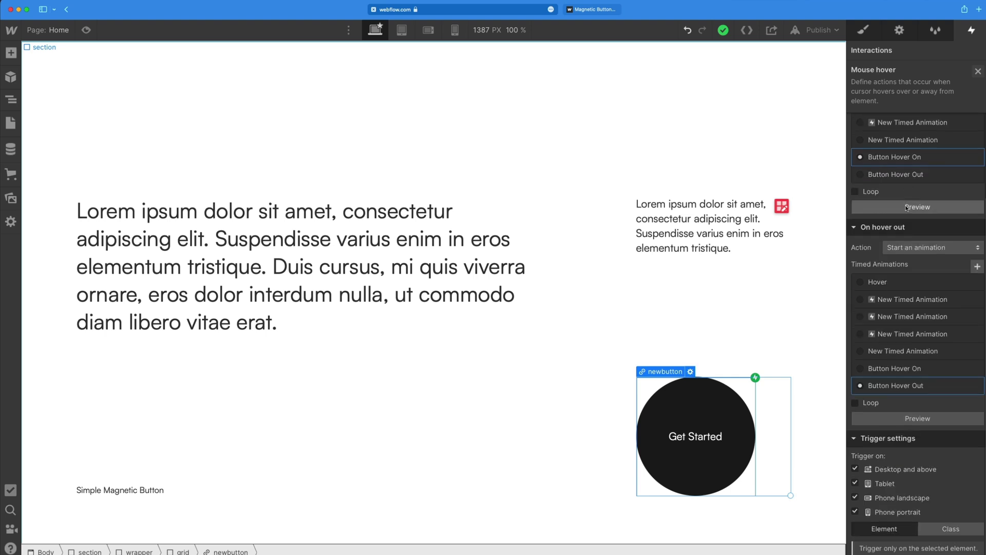
click(898, 387)
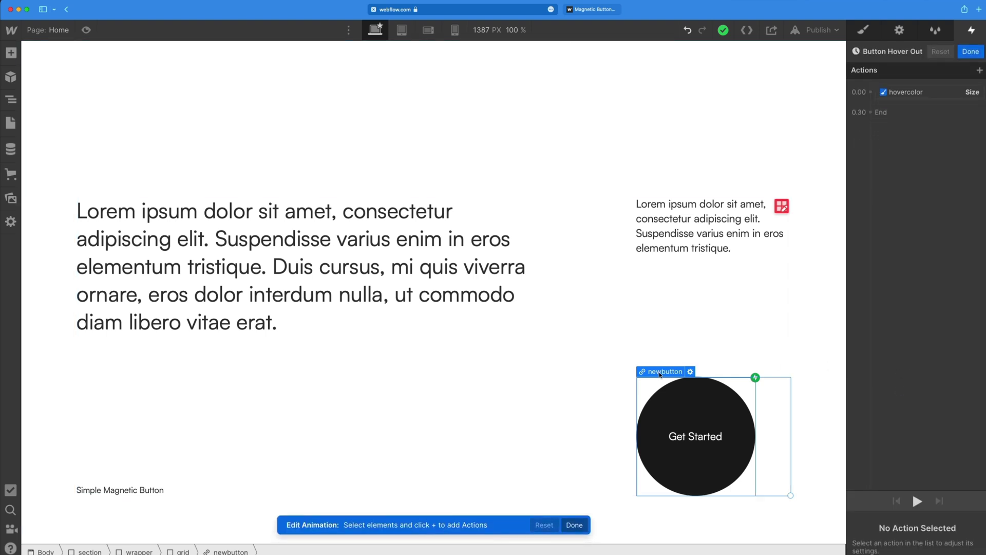
Add a button Move at the start back to 0 px X and Y with Out Bounce easing
click(979, 70)
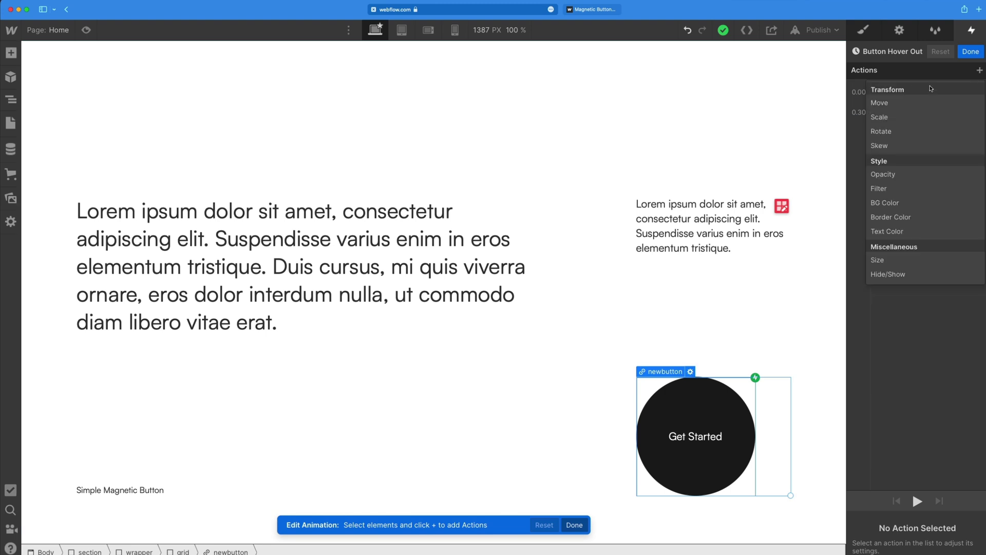
click(896, 103)
drag(912, 117, 912, 105)
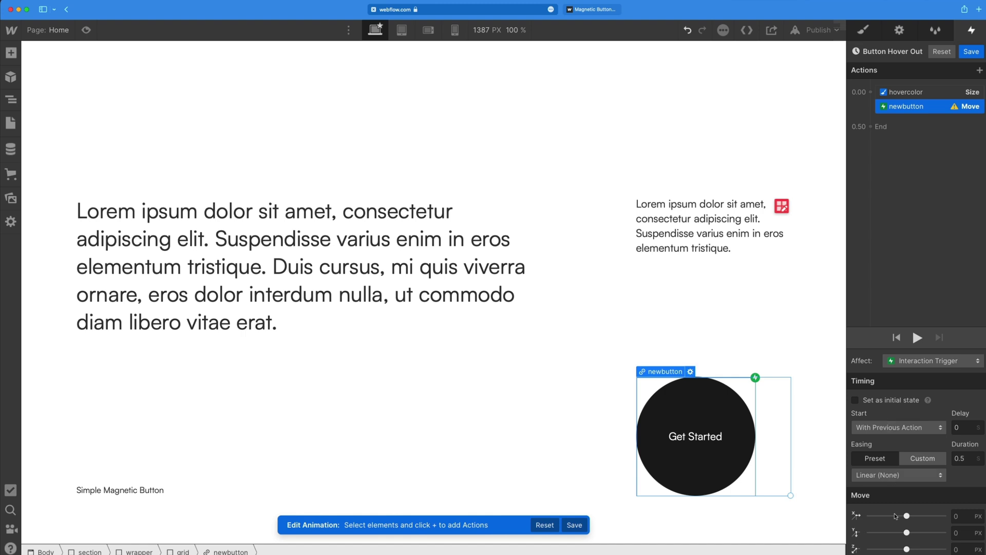
click(958, 516)
text(0)
click(964, 532)
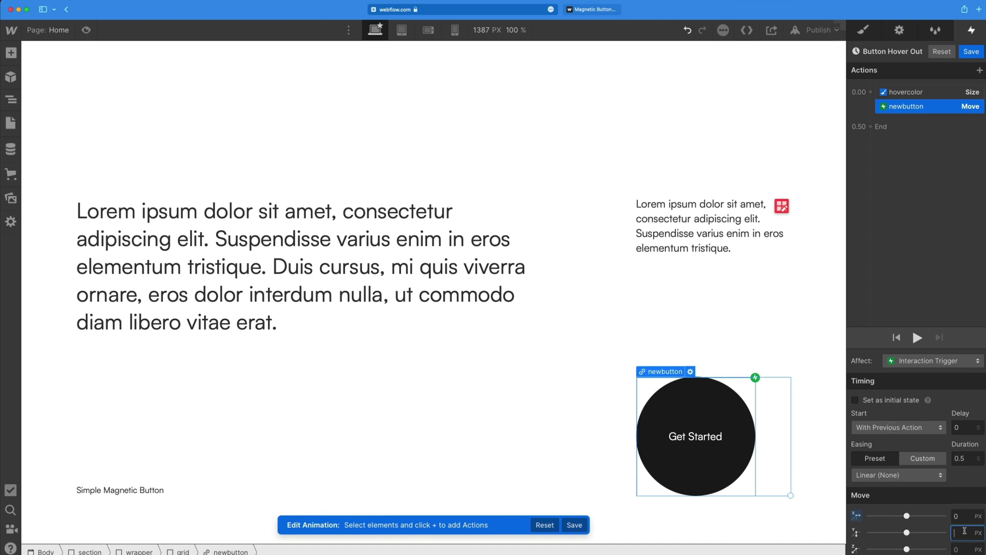
click(891, 474)
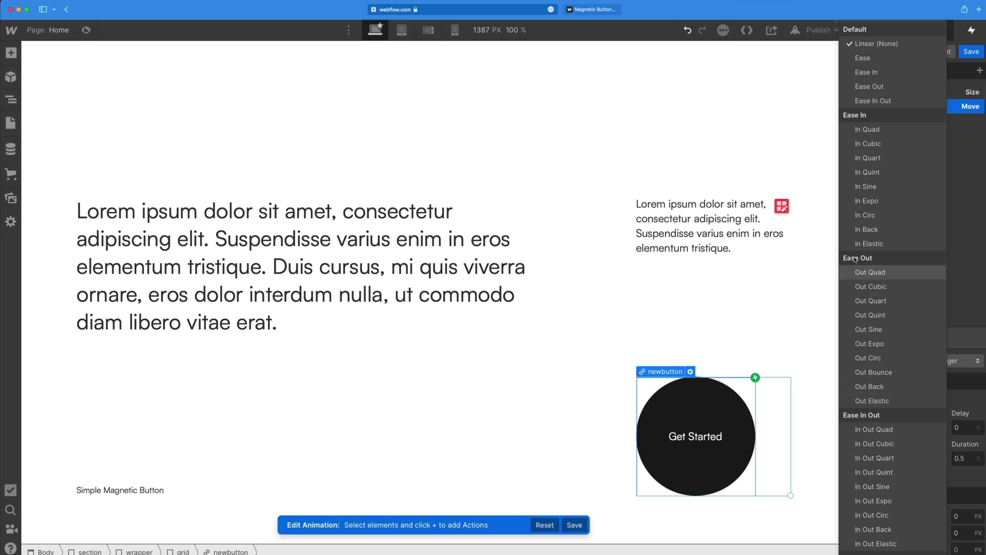
click(884, 373)
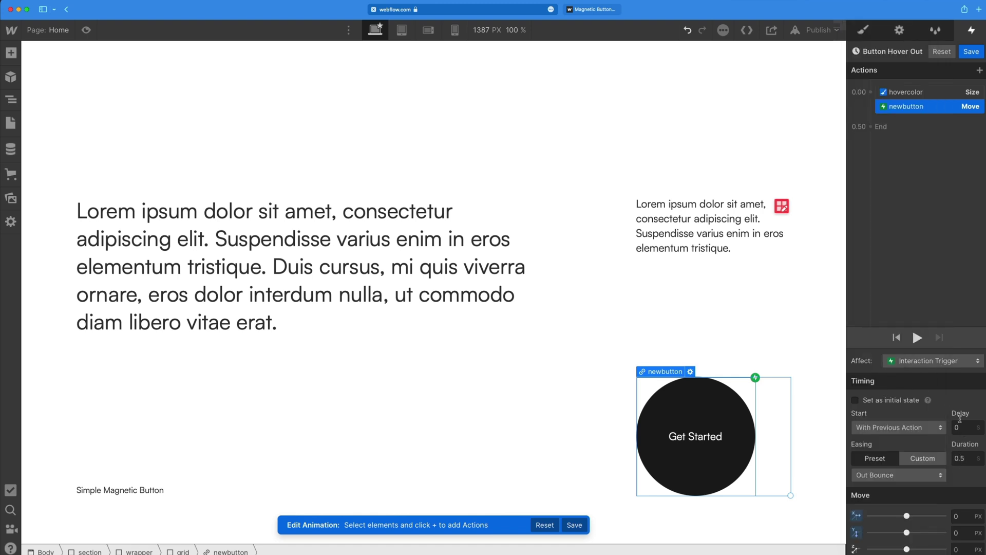
Select Text Block 2 and add a Move action at the start of Button Hover Out
click(16, 103)
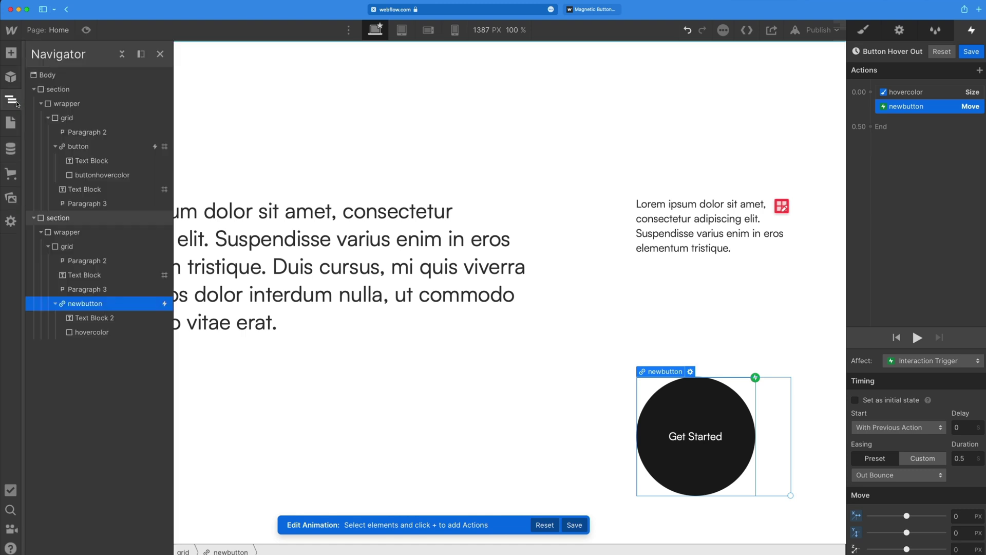
click(90, 318)
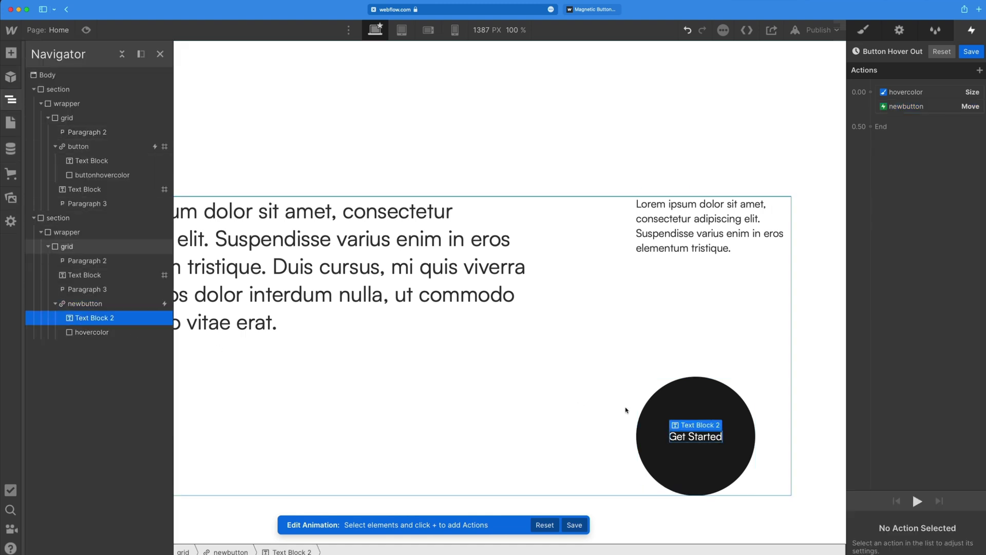
click(980, 71)
click(918, 103)
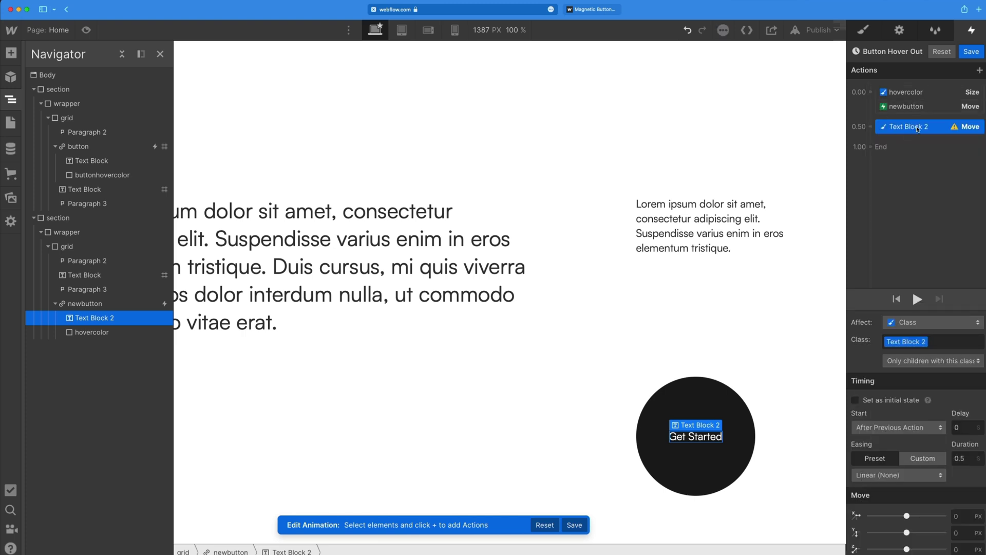
drag(917, 129, 921, 114)
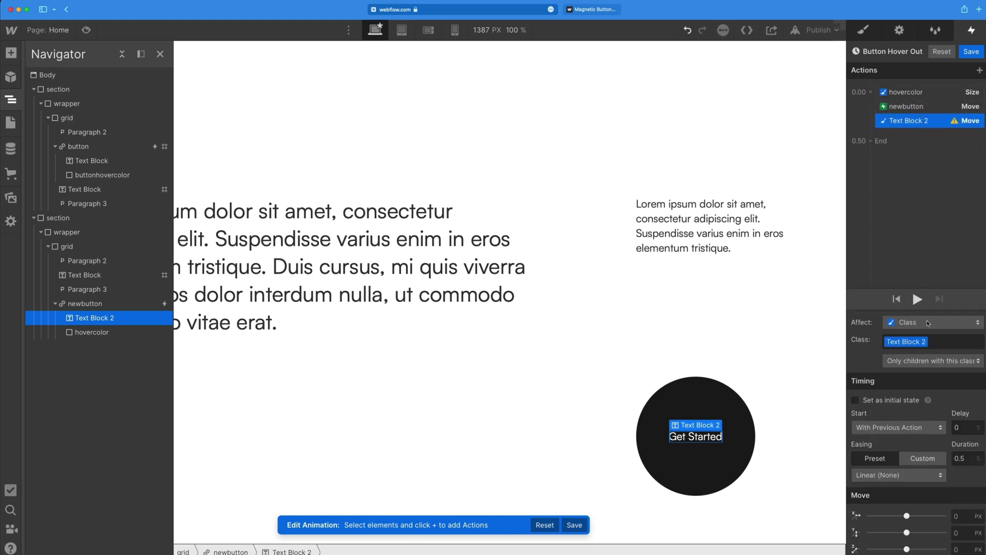
Reset the text's move to 0 px X and Y with Out Bounce easing, and save
click(899, 474)
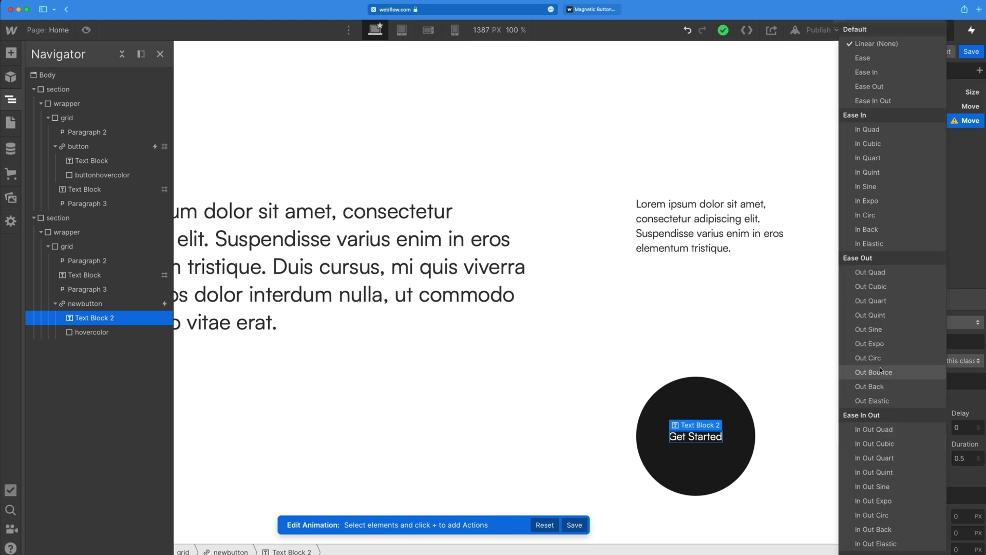
click(900, 372)
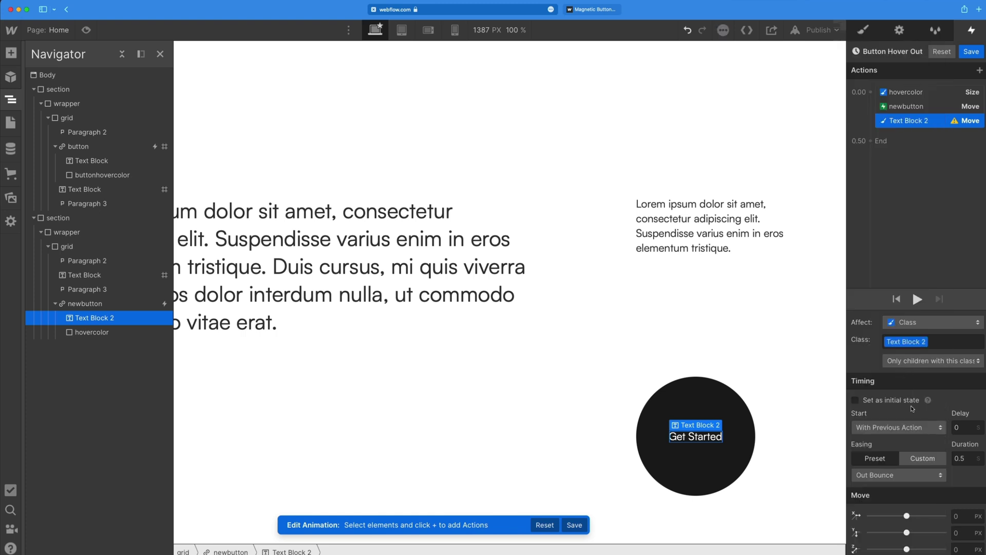
click(948, 517)
text(0)
key(Tab)
text(0)
click(964, 499)
click(971, 51)
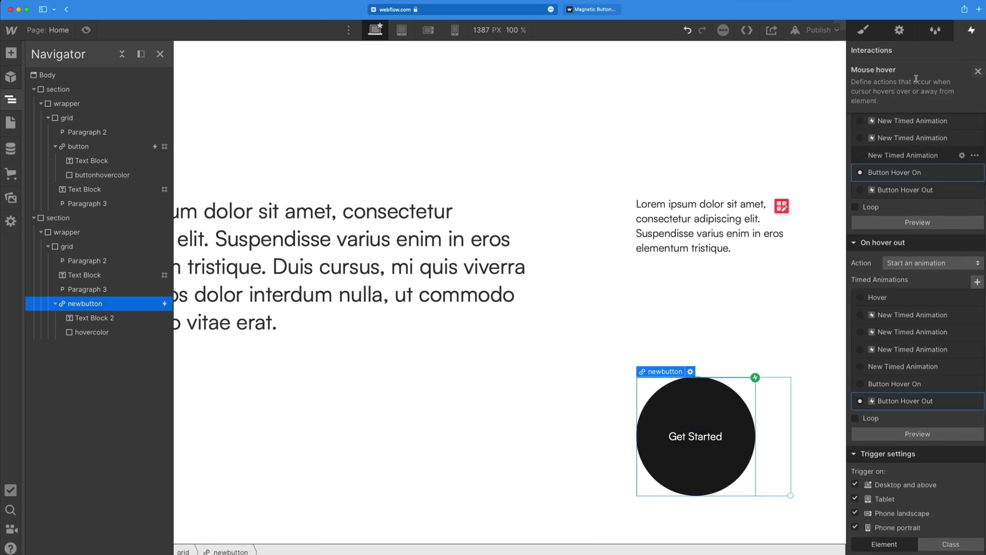
Switch off the mouse-move trigger on smaller breakpoints like phone portrait, keeping Desktop only
scroll(858, 518, down, 1)
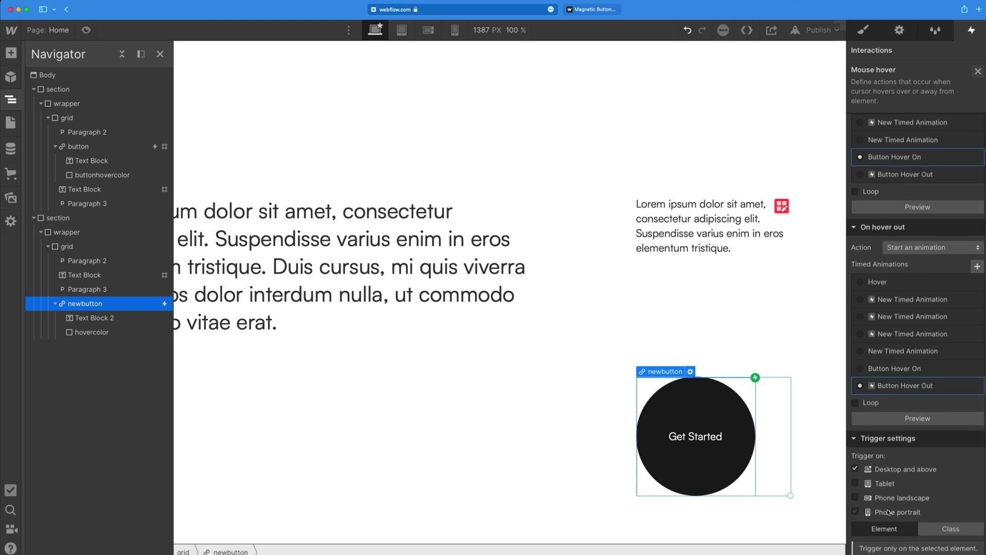
click(977, 71)
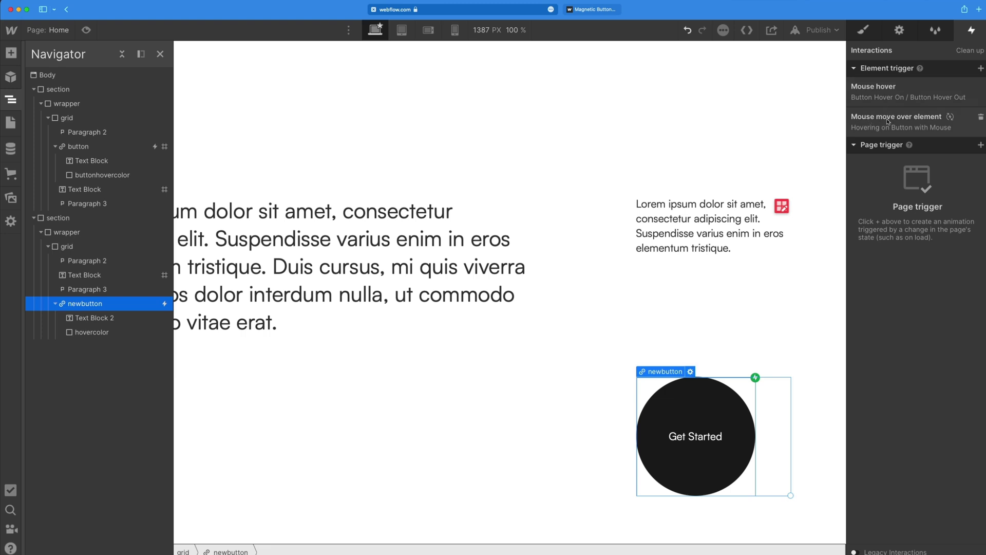
click(909, 118)
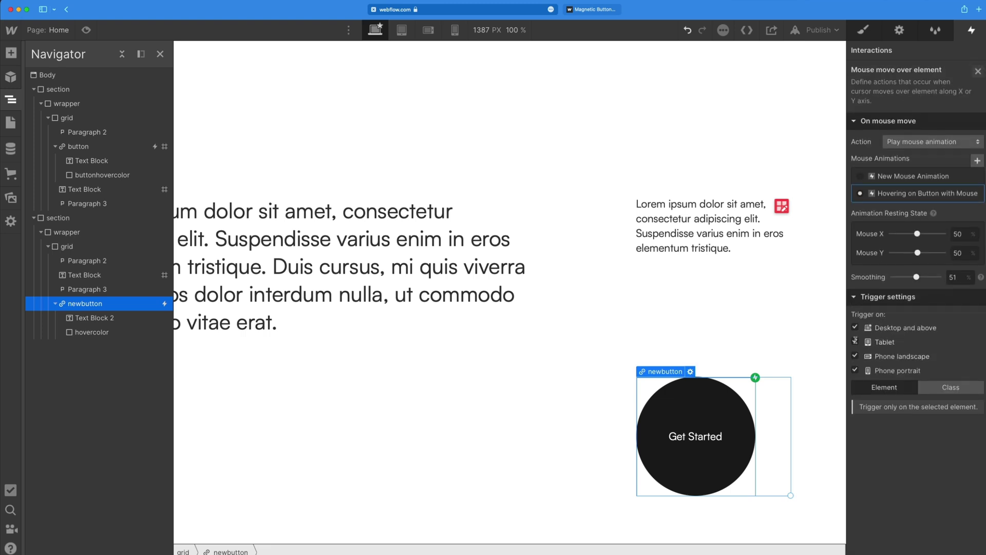
click(855, 370)
Enter Preview mode to test the Get Started button's mouse-follow and blue hover effect
key(super+shift+p)
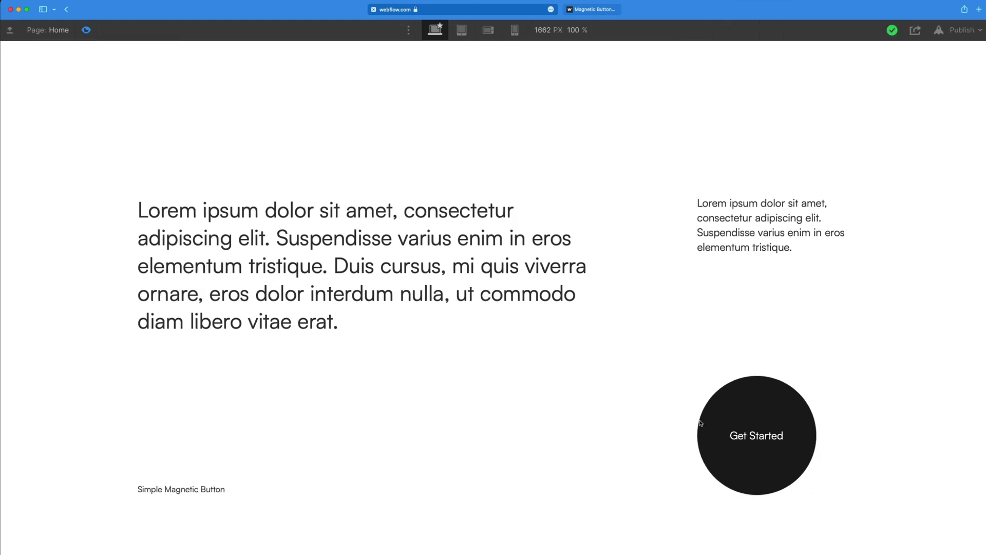